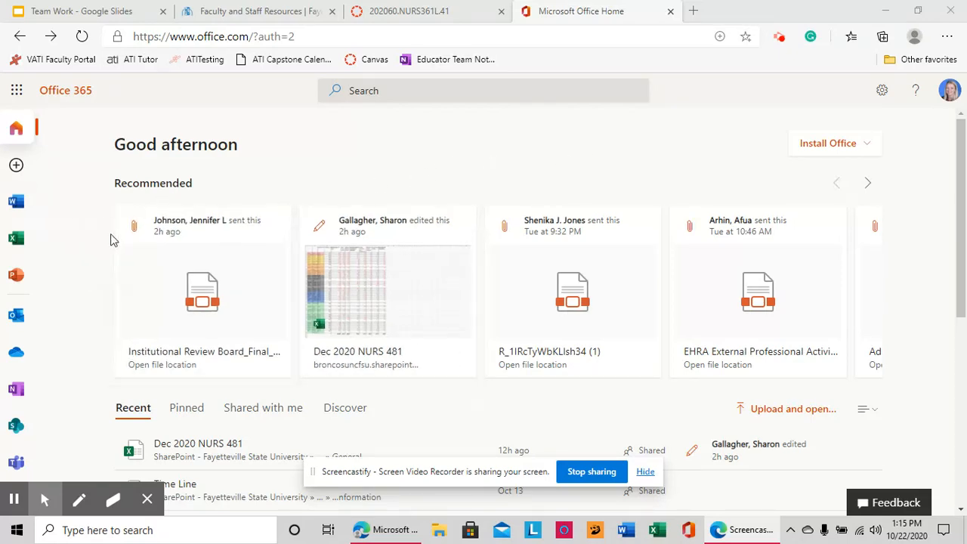
- Launch OneDrive from the full list of Office 365 apps
{"action": "left_click", "coordinate": [18, 91]}
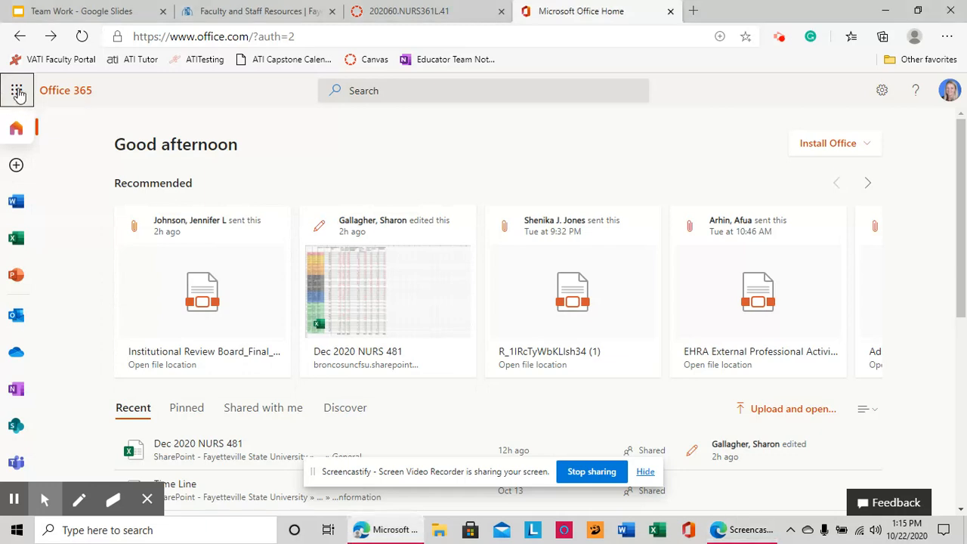
{"action": "left_click", "coordinate": [54, 359]}
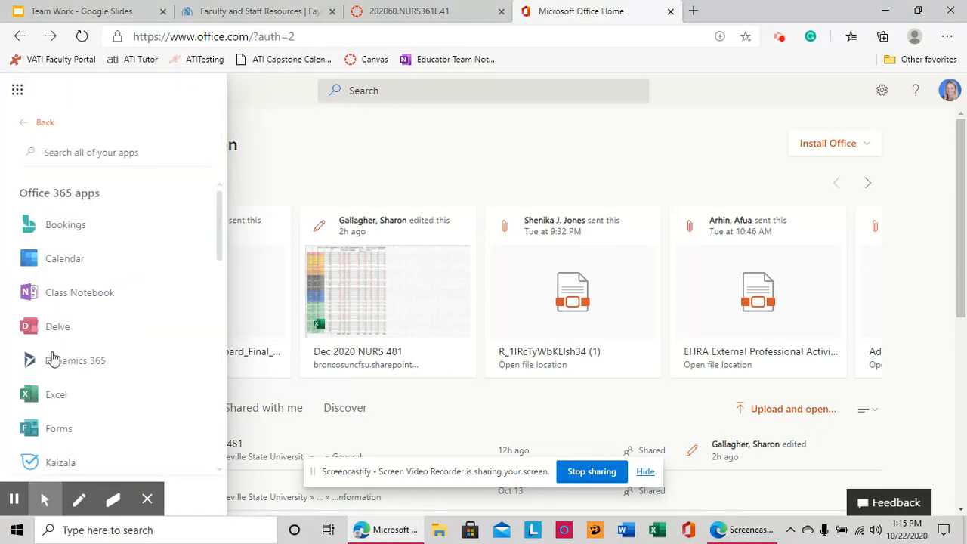
{"action": "scroll", "coordinate": [93, 287], "scroll_direction": "down", "scroll_amount": 3}
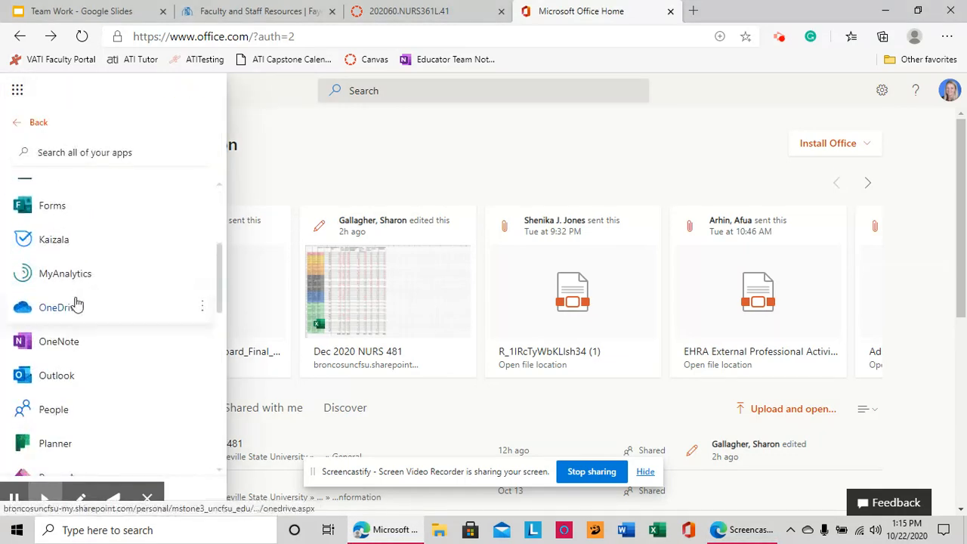
{"action": "left_click", "coordinate": [76, 304]}
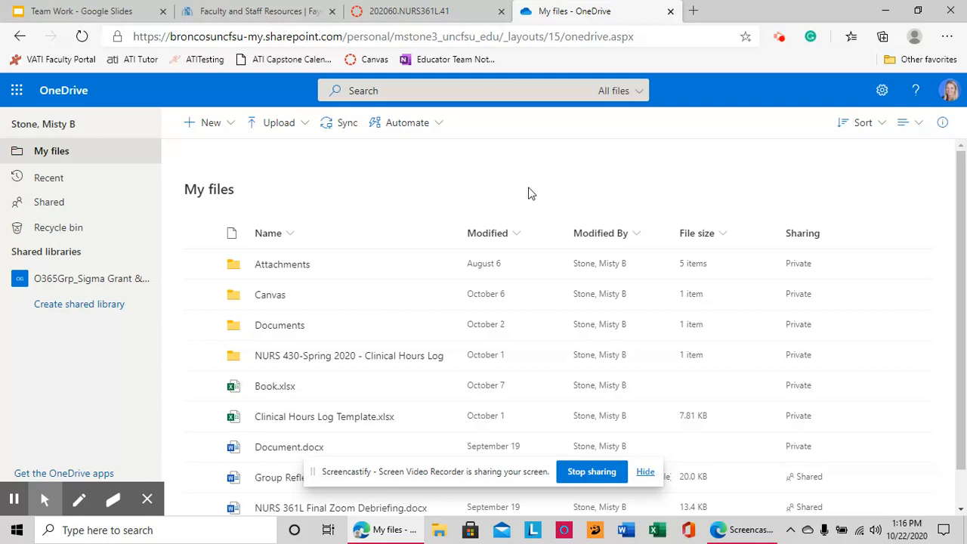
- Create a folder named 'Capstone Excel Logs' in My files and open it
{"action": "left_click", "coordinate": [212, 126]}
{"action": "left_click", "coordinate": [211, 151]}
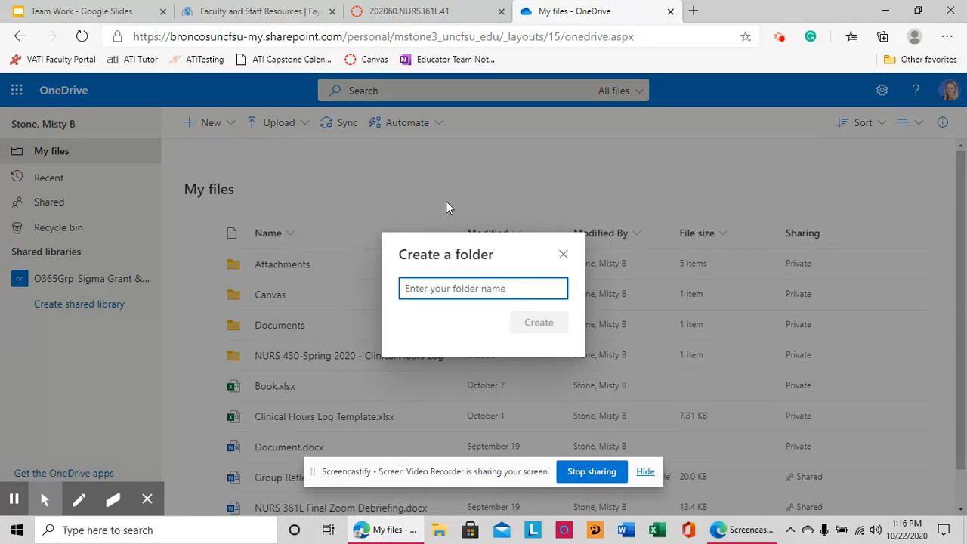
{"action": "type", "text": "Capstone Excel LPO"}
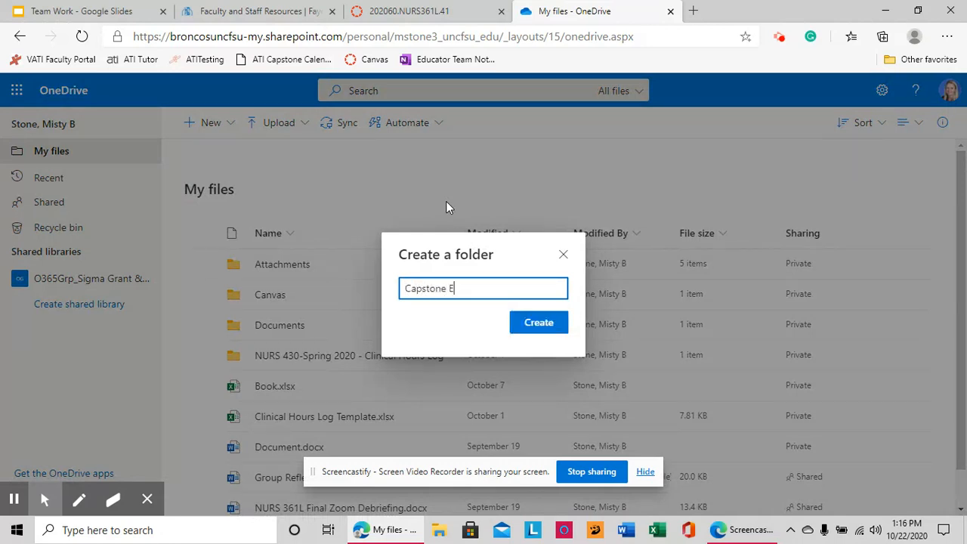
{"action": "key", "text": "BackSpace"}
{"action": "key", "text": "BackSpace"}
{"action": "type", "text": "ogs"}
{"action": "left_click", "coordinate": [535, 326]}
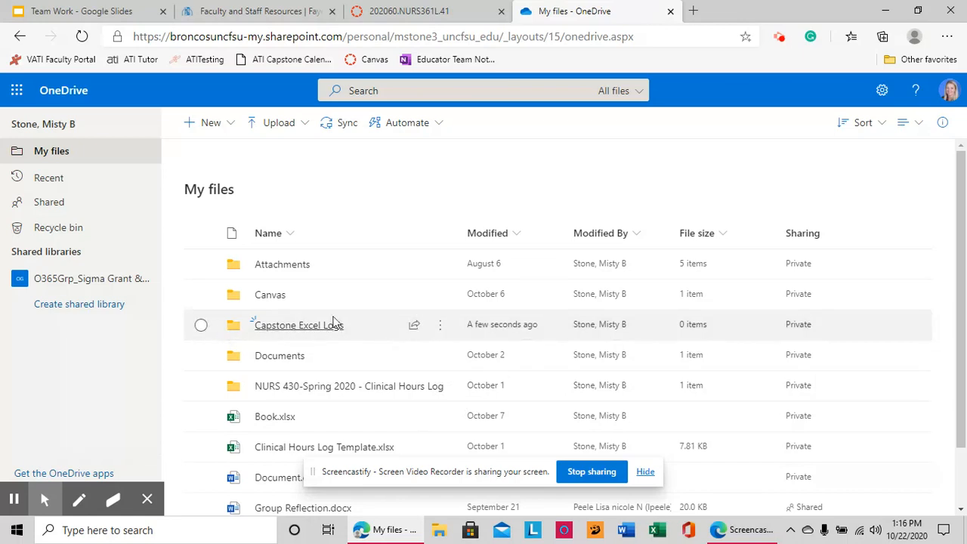
{"action": "left_click", "coordinate": [286, 326]}
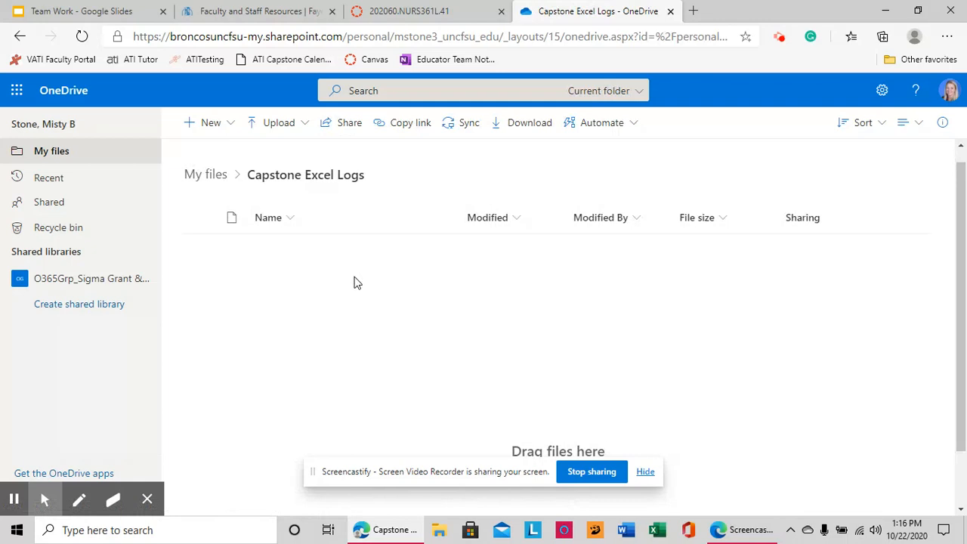
- Upload the testing highlighting.xlsx workbook from the Desktop into Capstone Excel Logs
{"action": "left_click", "coordinate": [277, 125]}
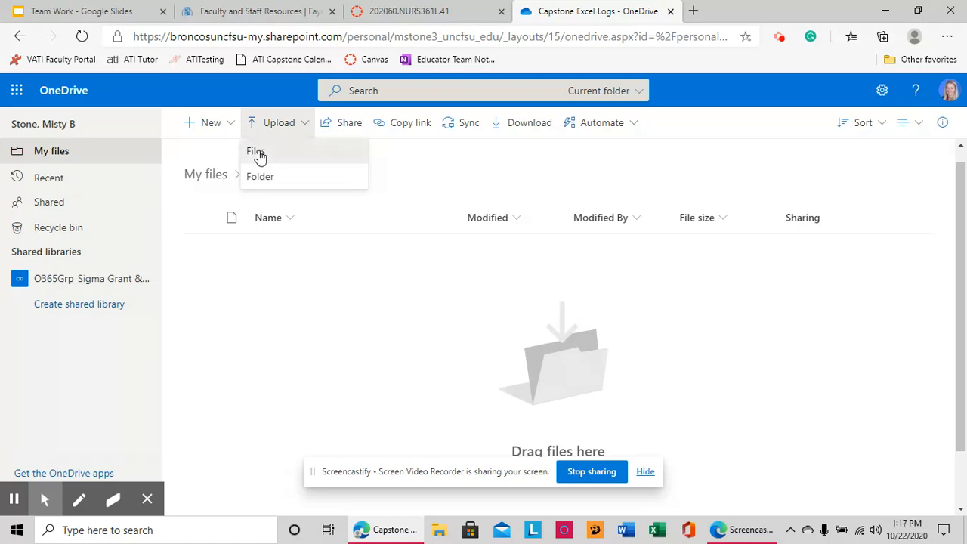
{"action": "left_click", "coordinate": [257, 154]}
{"action": "scroll", "coordinate": [176, 214], "scroll_direction": "down", "scroll_amount": 4}
{"action": "scroll", "coordinate": [176, 213], "scroll_direction": "down", "scroll_amount": 6}
{"action": "left_click", "coordinate": [180, 204]}
{"action": "double_click", "coordinate": [180, 204]}
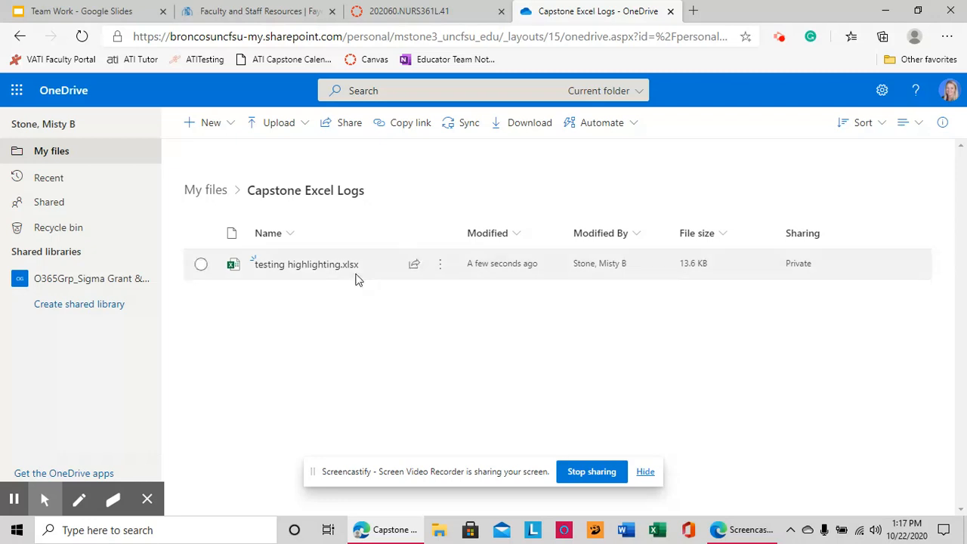
{"action": "left_click", "coordinate": [444, 265]}
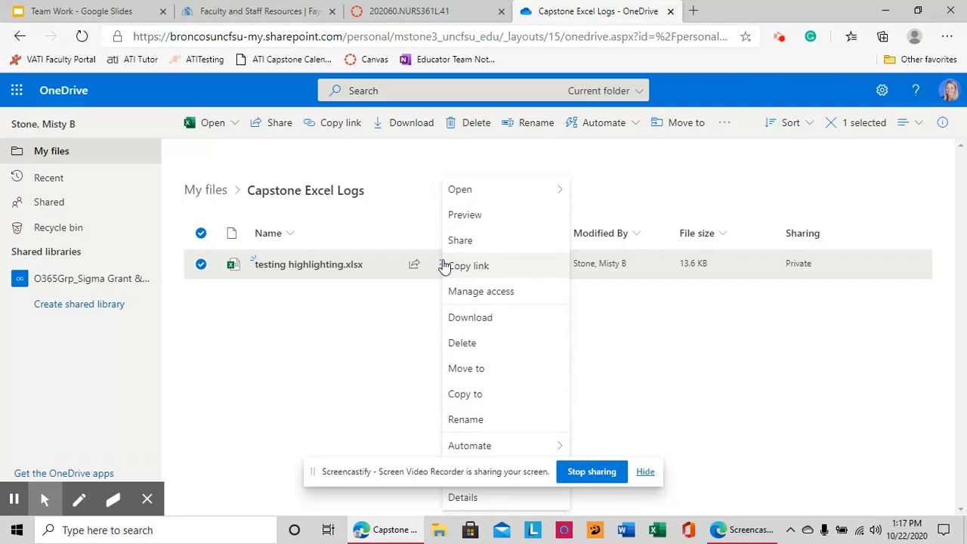
- Bring up the Copy to destinations for testing highlighting.xlsx
{"action": "mouse_move", "coordinate": [463, 192]}
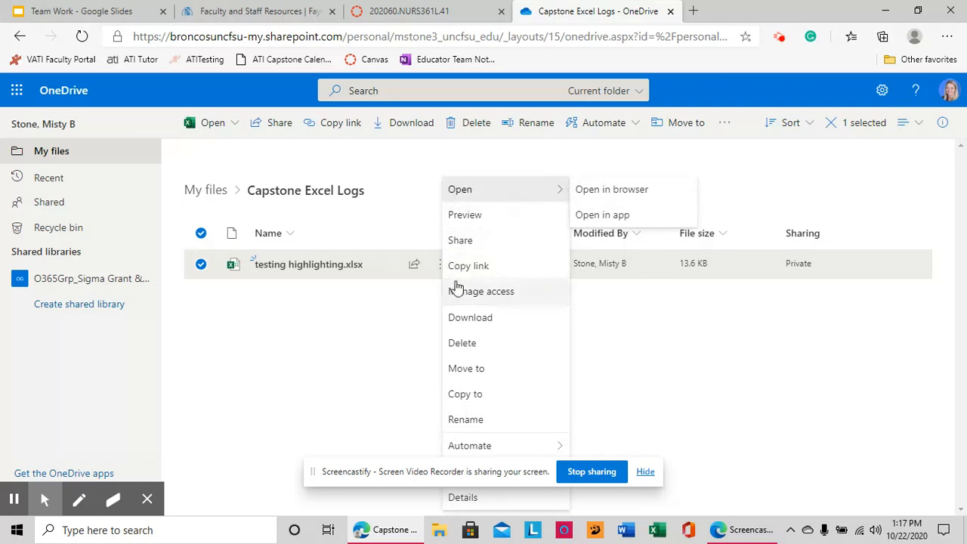
{"action": "left_click", "coordinate": [722, 442]}
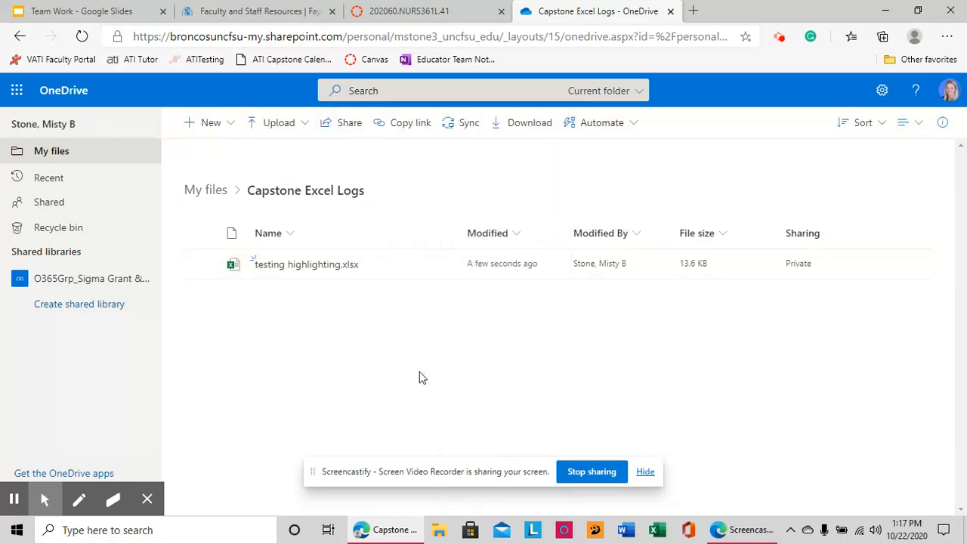
{"action": "left_click", "coordinate": [437, 264]}
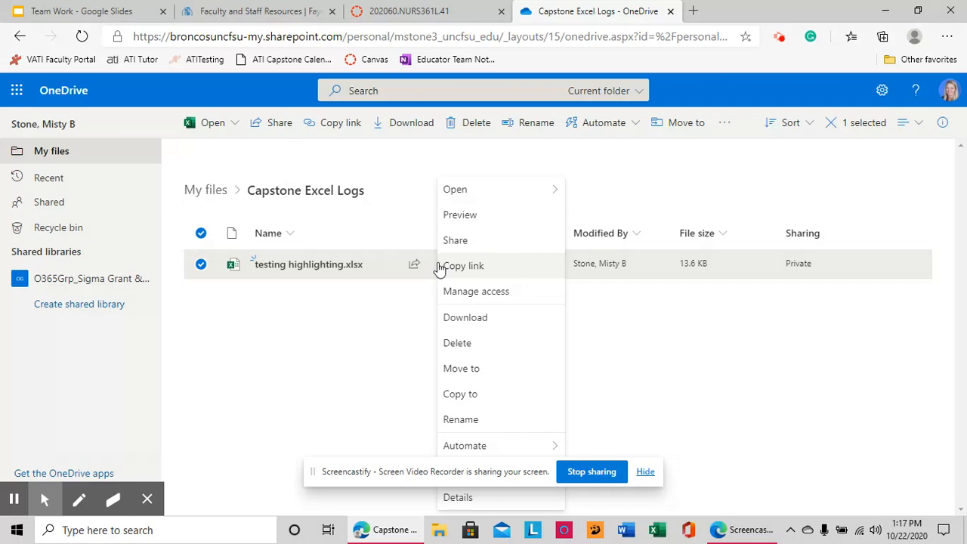
{"action": "left_click", "coordinate": [645, 472]}
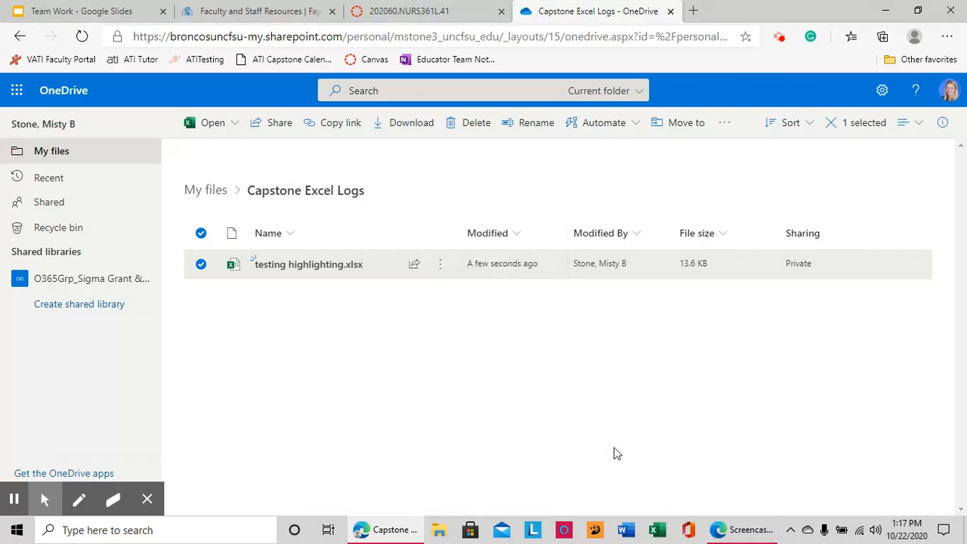
{"action": "left_click", "coordinate": [439, 266]}
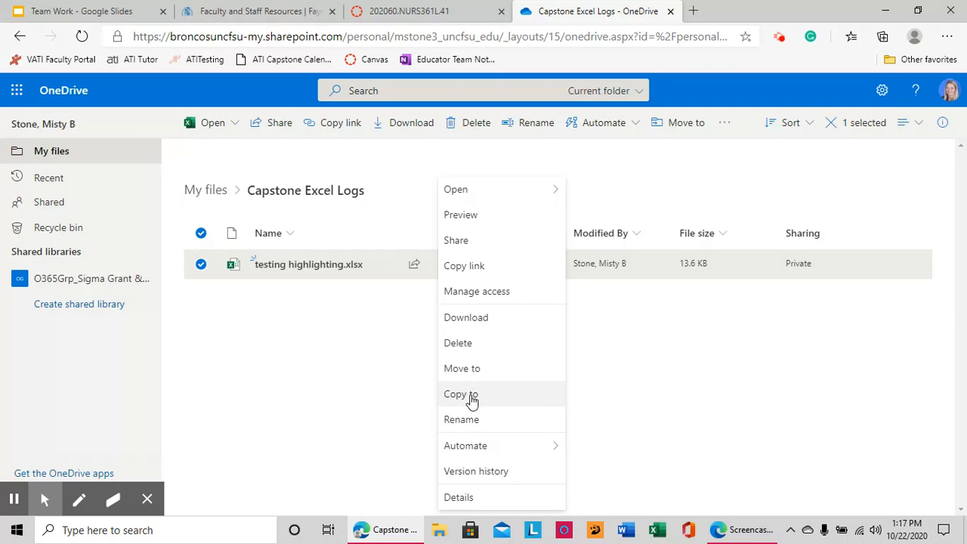
{"action": "left_click", "coordinate": [777, 36]}
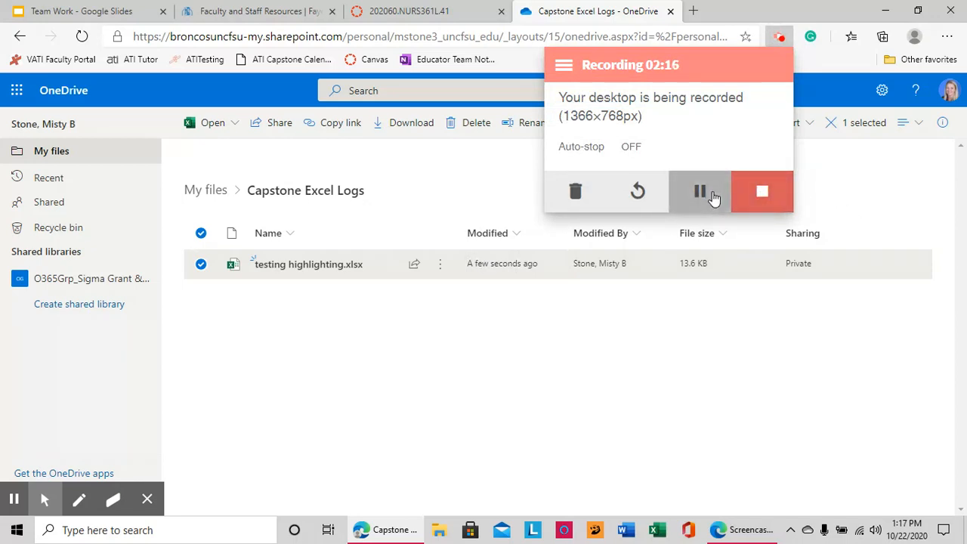
{"action": "left_click", "coordinate": [712, 194]}
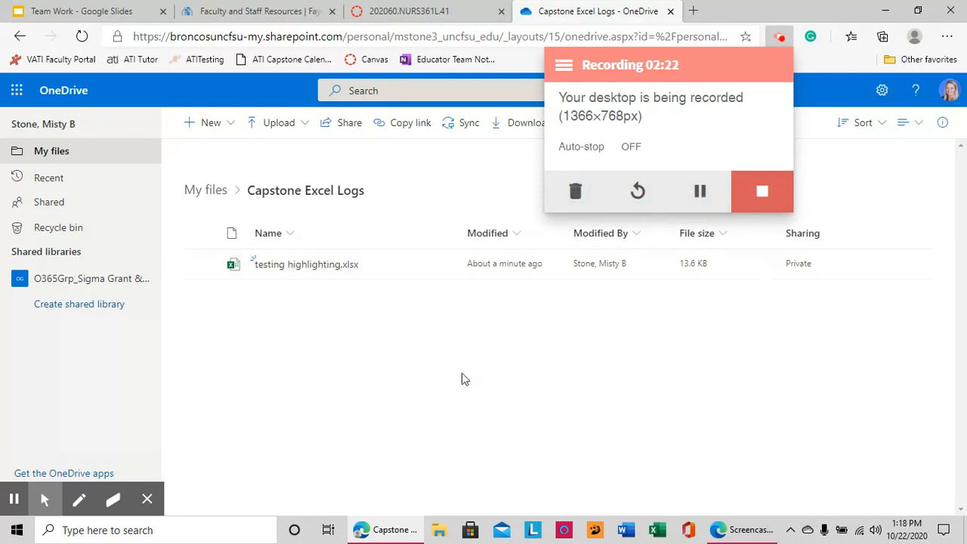
{"action": "mouse_move", "coordinate": [442, 271]}
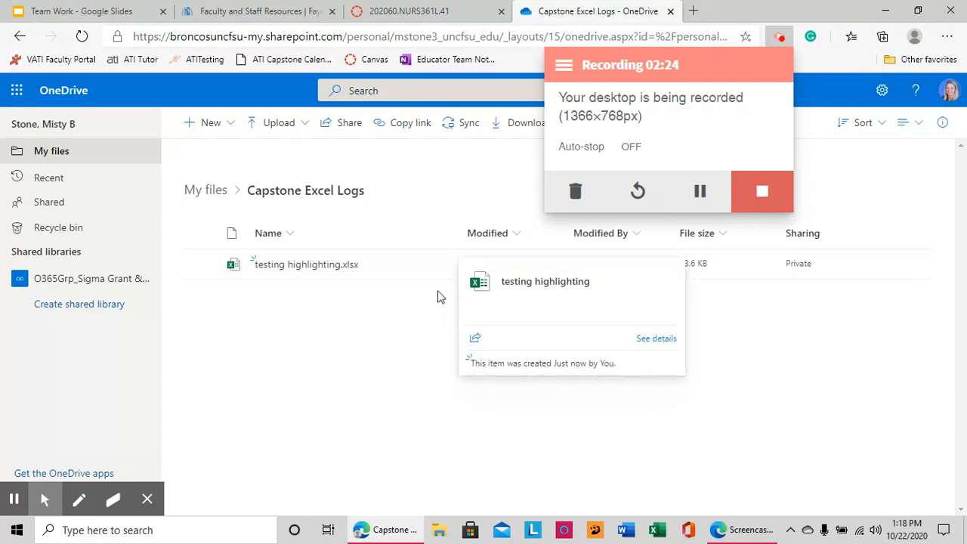
{"action": "left_click", "coordinate": [441, 270]}
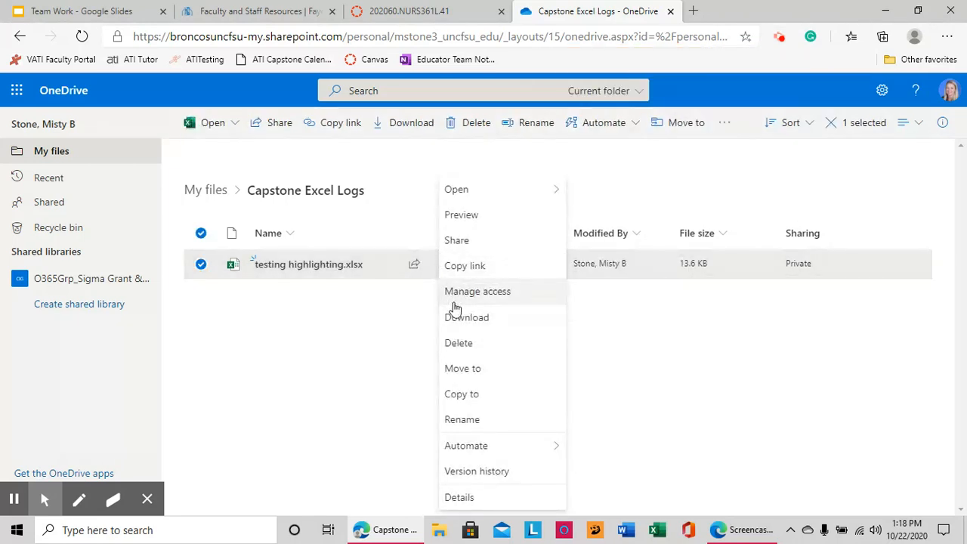
{"action": "left_click", "coordinate": [469, 396]}
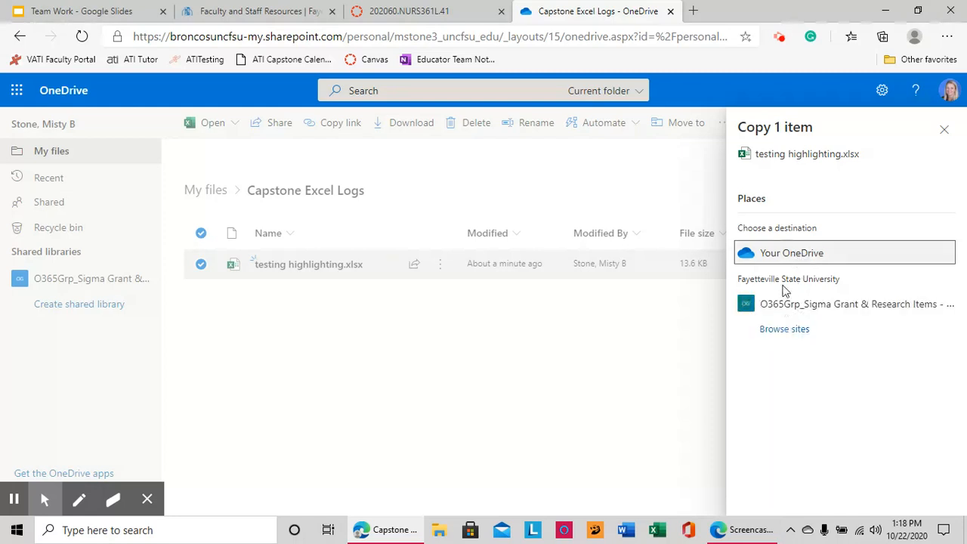
- Copy testing highlighting.xlsx into Your OneDrive's Capstone Excel Logs folder as testing highlighting1.xlsx
{"action": "left_click", "coordinate": [798, 253]}
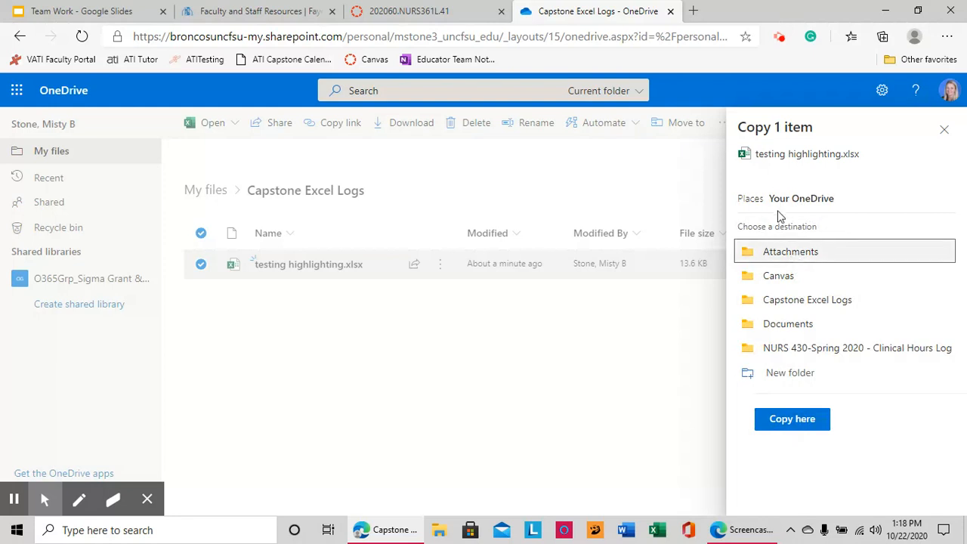
{"action": "left_click", "coordinate": [769, 302]}
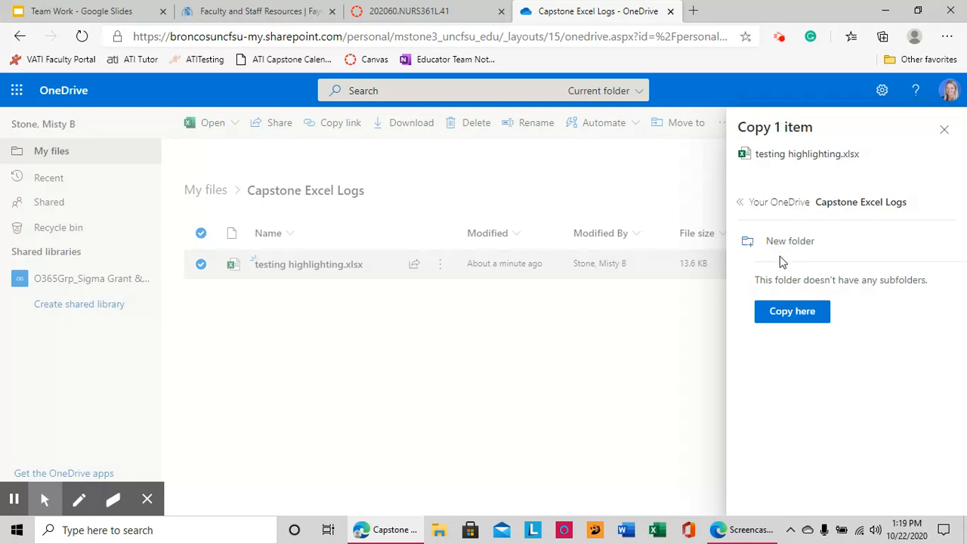
{"action": "left_click", "coordinate": [784, 317]}
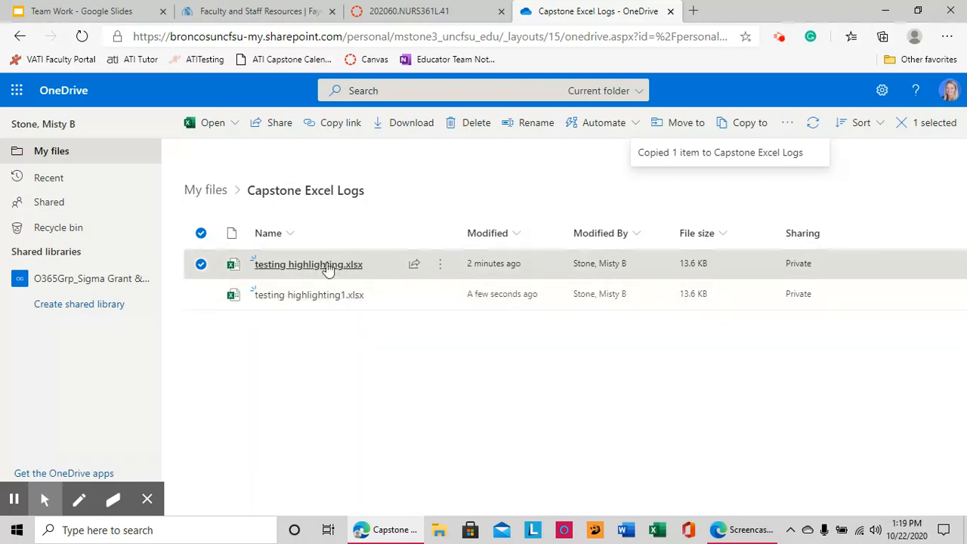
{"action": "mouse_move", "coordinate": [364, 305]}
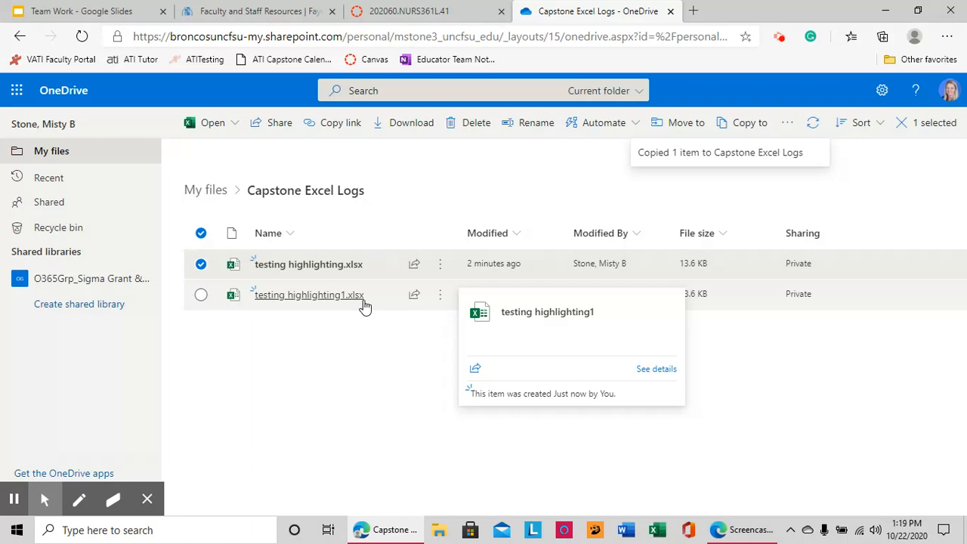
- Rename testing highlighting1.xlsx to the first student's full name
{"action": "left_click", "coordinate": [440, 301]}
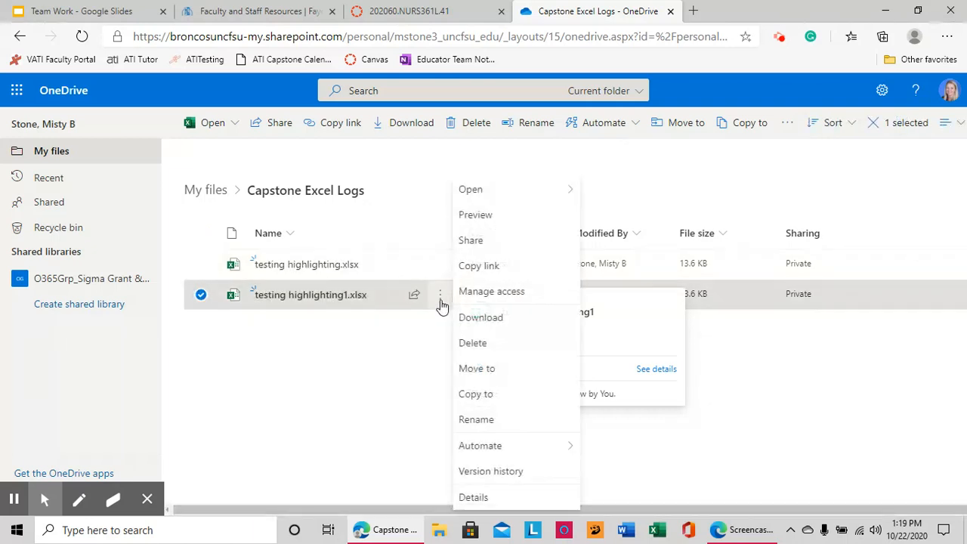
{"action": "left_click", "coordinate": [462, 420]}
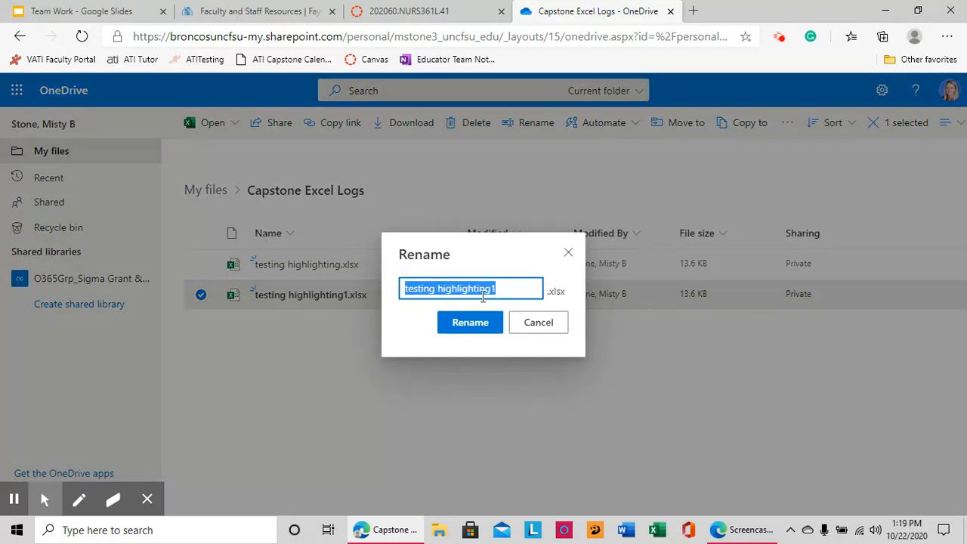
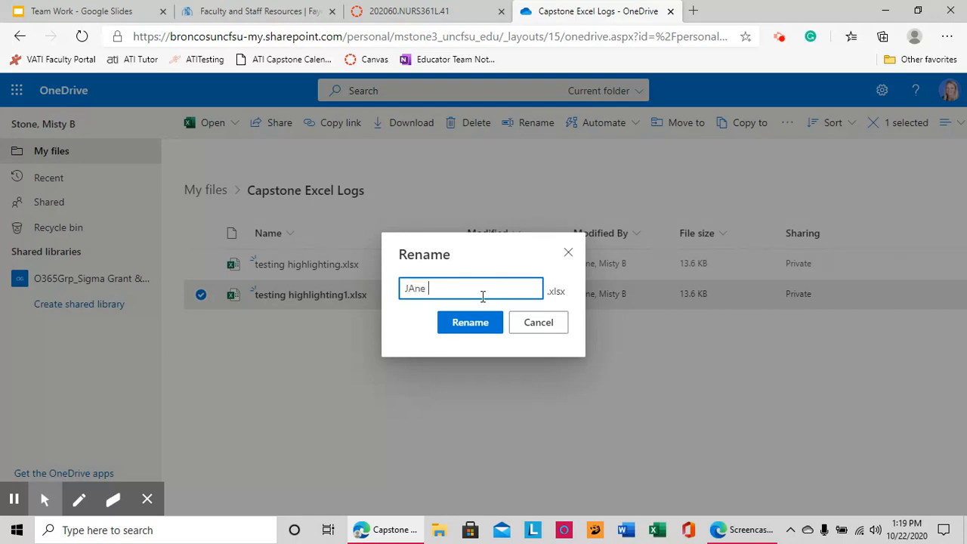
{"action": "left_click", "coordinate": [470, 322]}
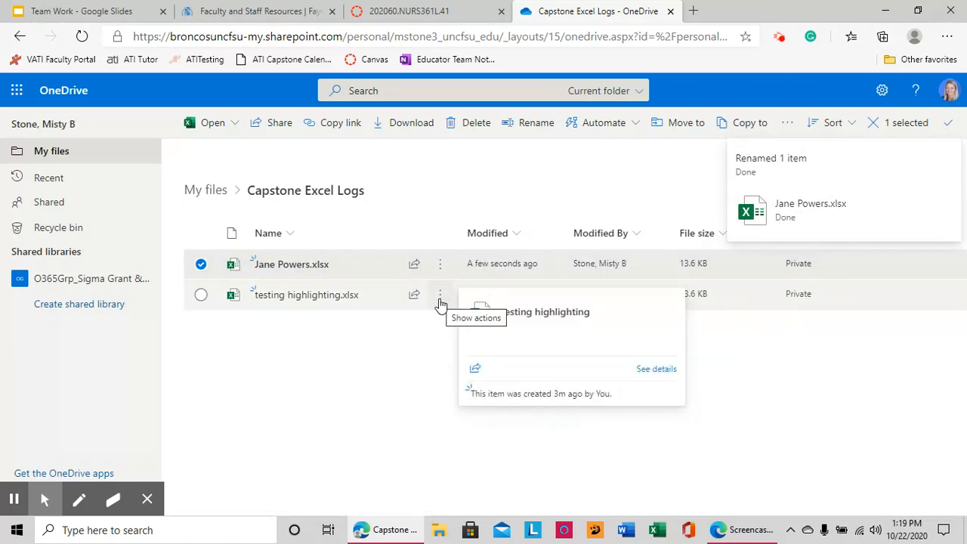
{"action": "left_click", "coordinate": [440, 296]}
- Copy testing highlighting.xlsx into the Capstone Excel Logs folder again
{"action": "left_click", "coordinate": [503, 394]}
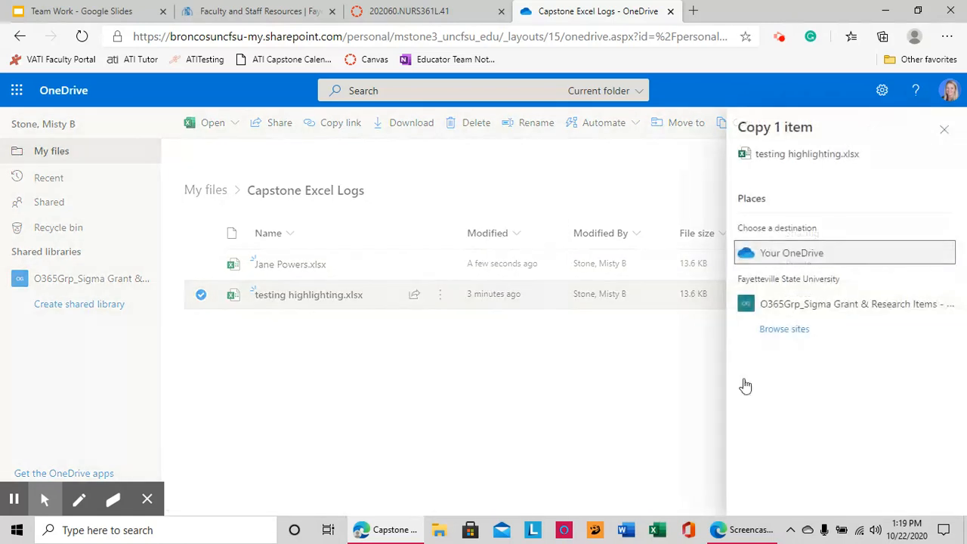
{"action": "left_click", "coordinate": [819, 260]}
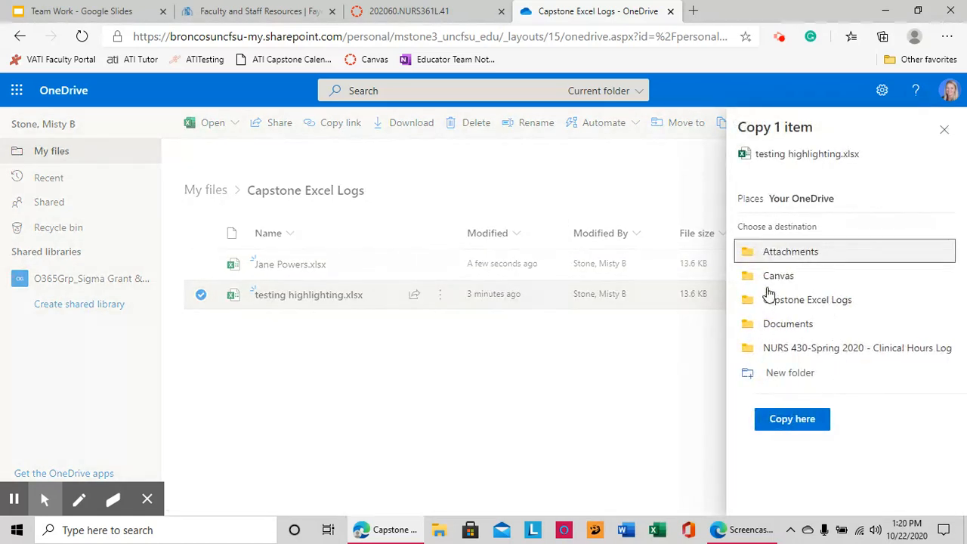
{"action": "left_click", "coordinate": [768, 299]}
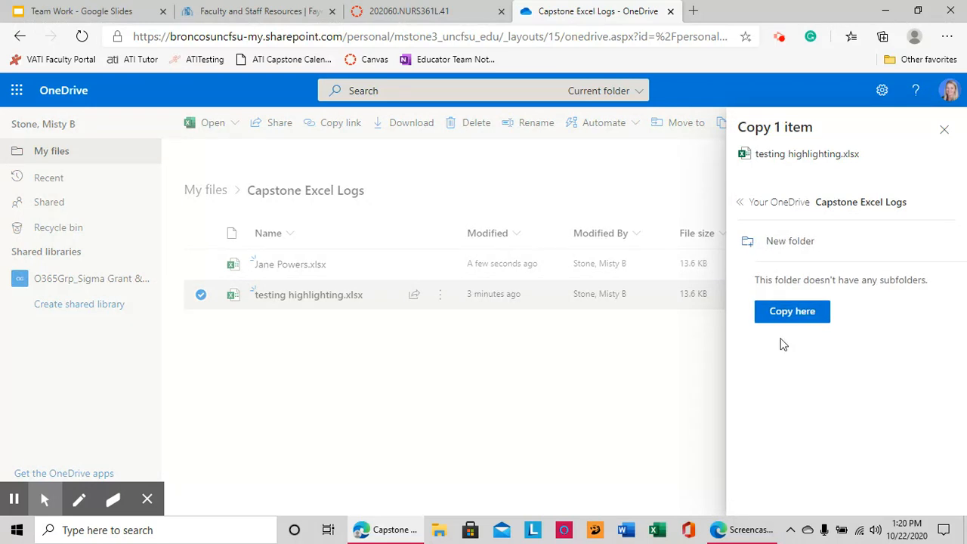
{"action": "left_click", "coordinate": [783, 315]}
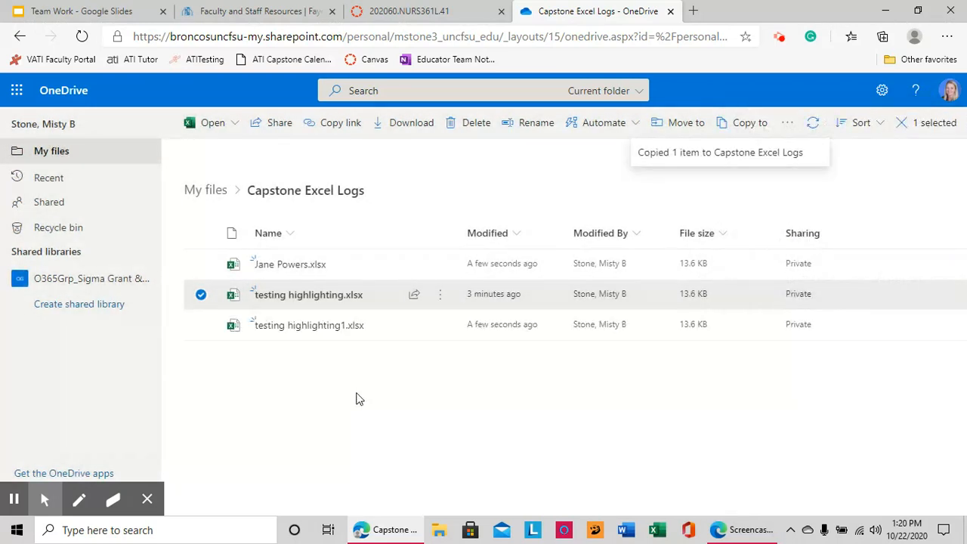
- Rename the original testing highlighting.xlsx to a second student's full name
{"action": "left_click", "coordinate": [439, 298]}
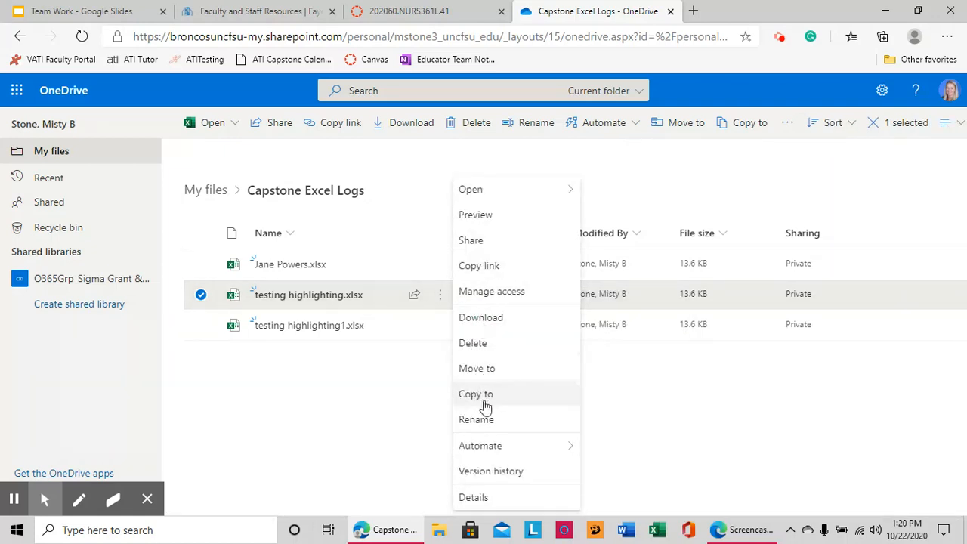
{"action": "left_click", "coordinate": [482, 419]}
{"action": "type", "text": "Elvis Pressley"}
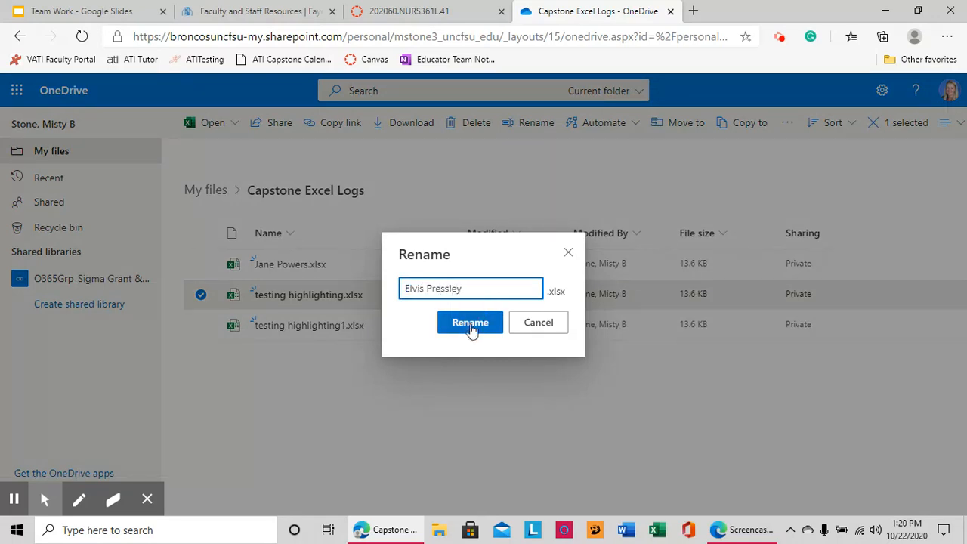
{"action": "left_click", "coordinate": [471, 325]}
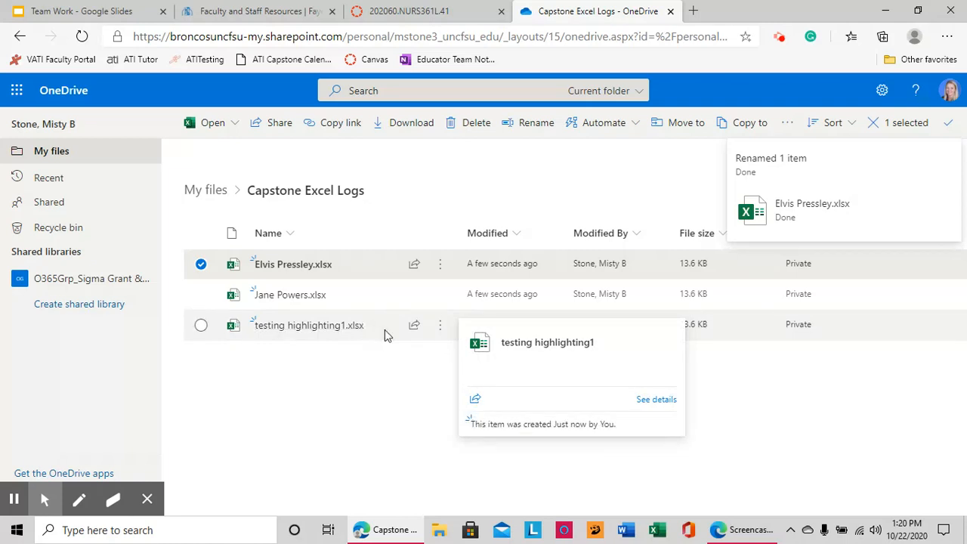
{"action": "left_click", "coordinate": [439, 327]}
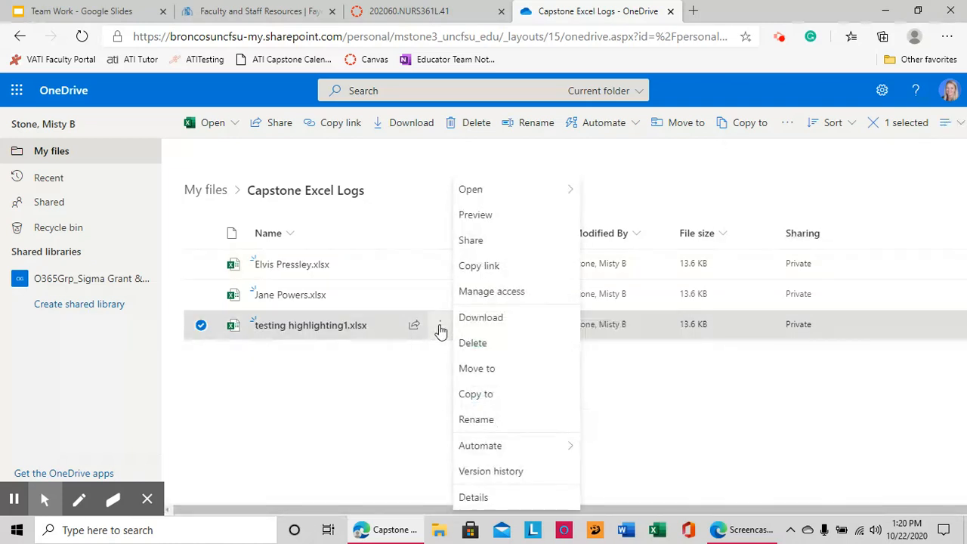
- Copy testing highlighting1.xlsx into Capstone Excel Logs, producing testing highlighting11.xlsx
{"action": "left_click", "coordinate": [473, 397]}
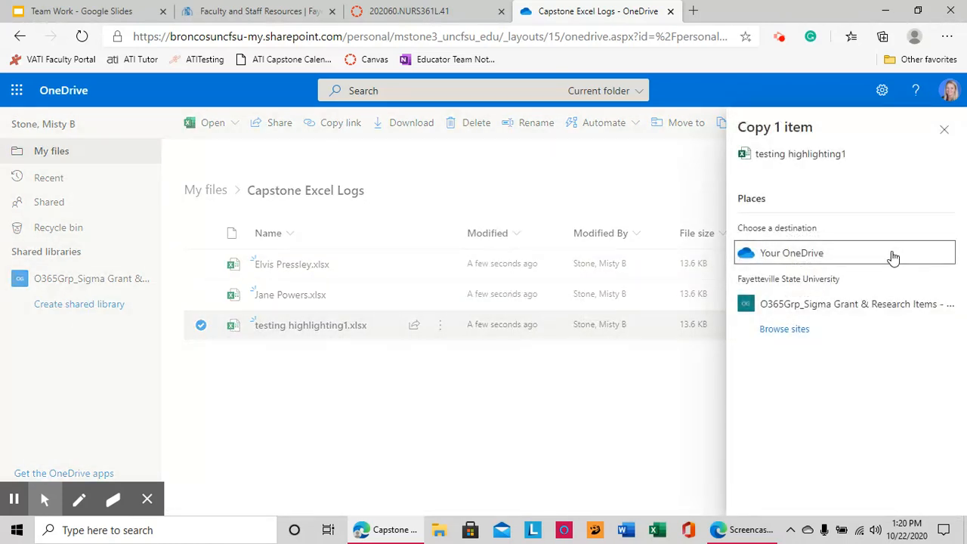
{"action": "left_click", "coordinate": [889, 255]}
{"action": "left_click", "coordinate": [772, 304]}
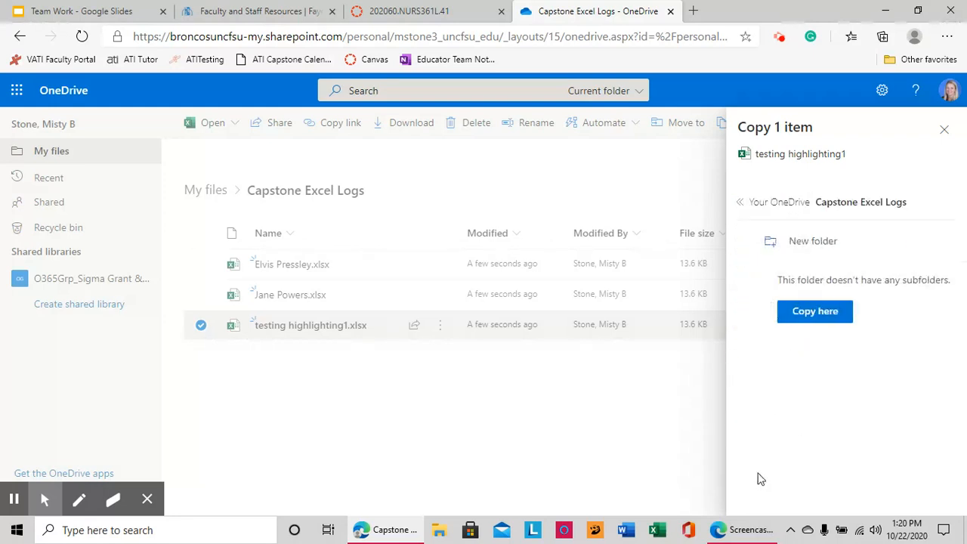
{"action": "left_click", "coordinate": [786, 317]}
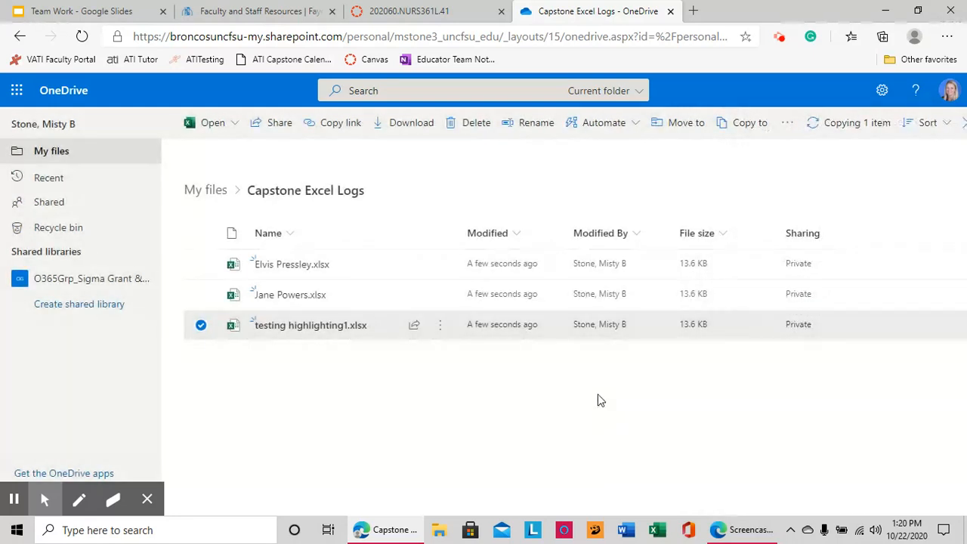
- Rename testing highlighting1.xlsx to a third student's full name and clear the selection
{"action": "left_click", "coordinate": [440, 326]}
{"action": "left_click", "coordinate": [476, 394]}
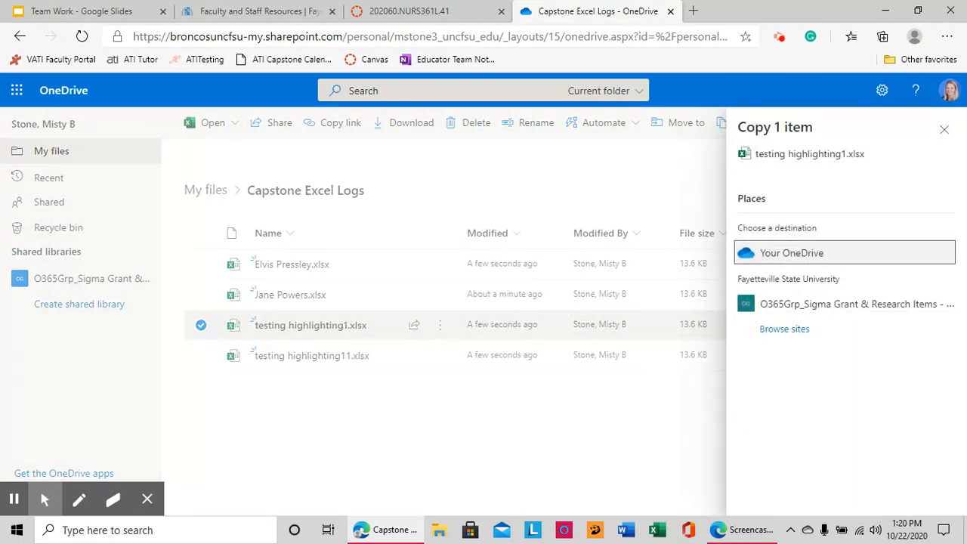
{"action": "left_click", "coordinate": [943, 130]}
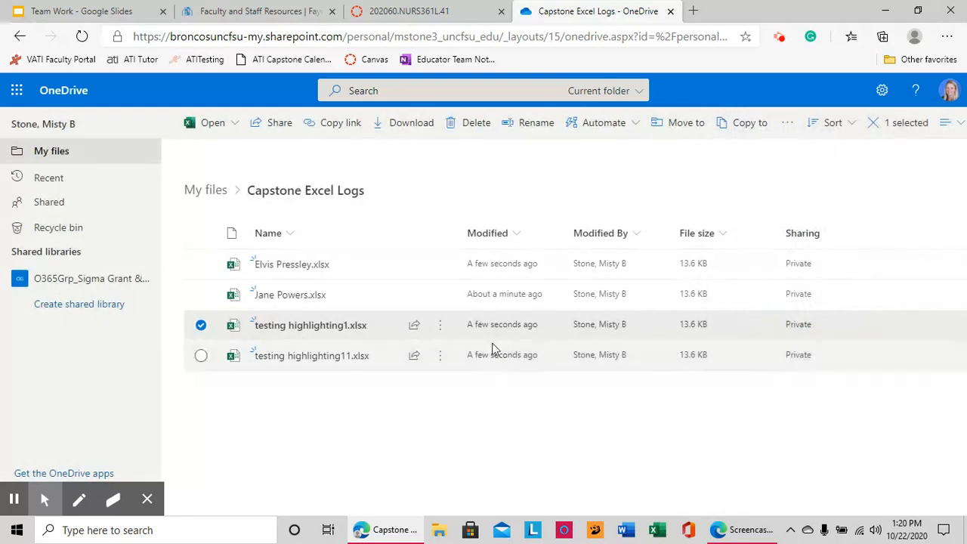
{"action": "left_click", "coordinate": [438, 327]}
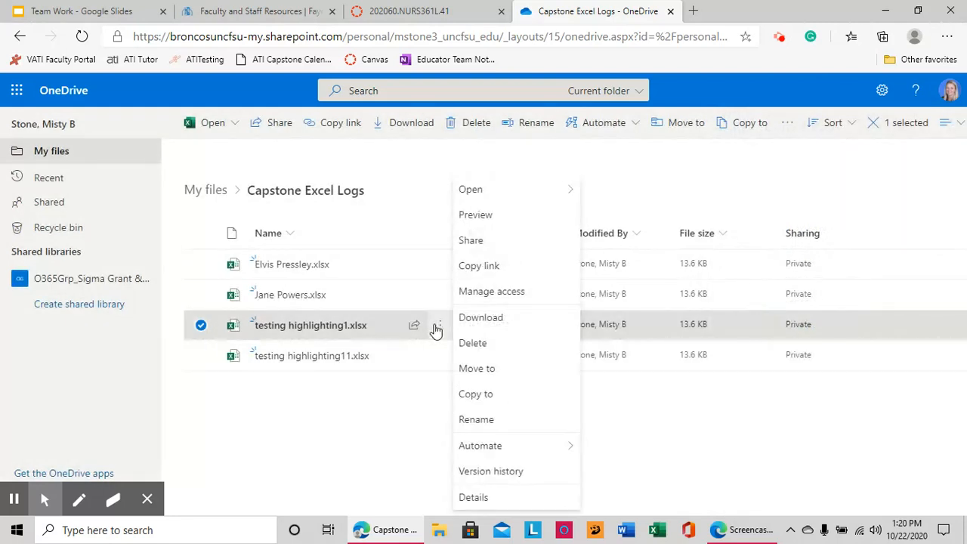
{"action": "left_click", "coordinate": [476, 421]}
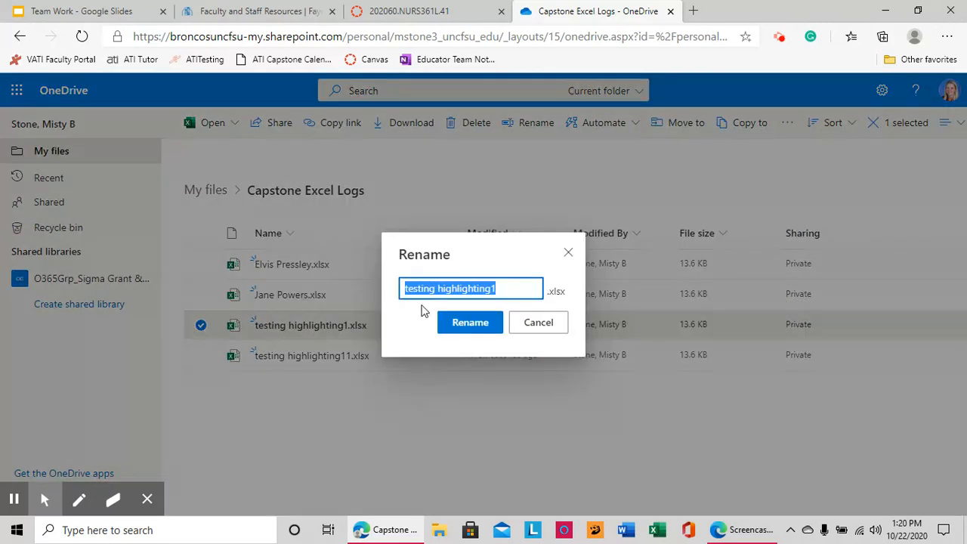
{"action": "type", "text": "Dolly Par"}
{"action": "type", "text": "ton"}
{"action": "left_click", "coordinate": [458, 326]}
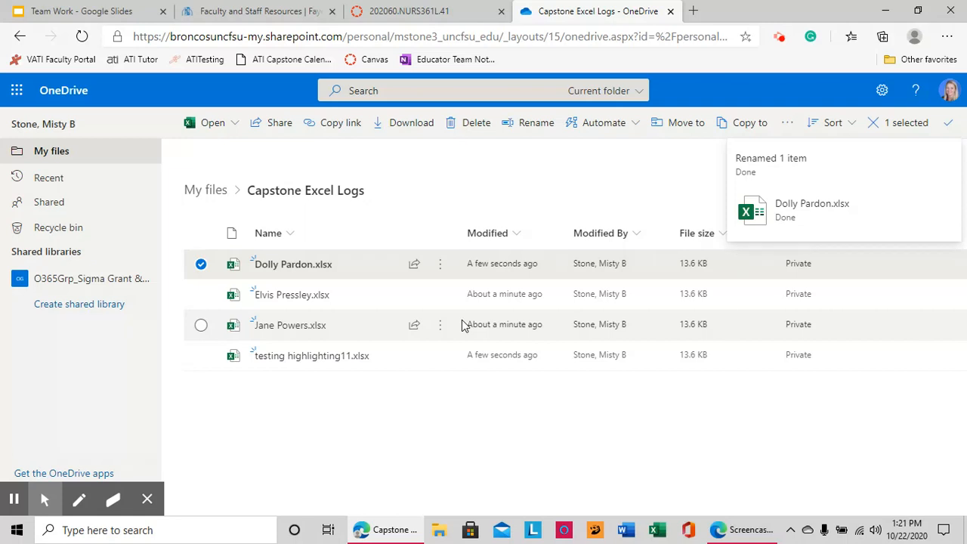
{"action": "left_click", "coordinate": [451, 426]}
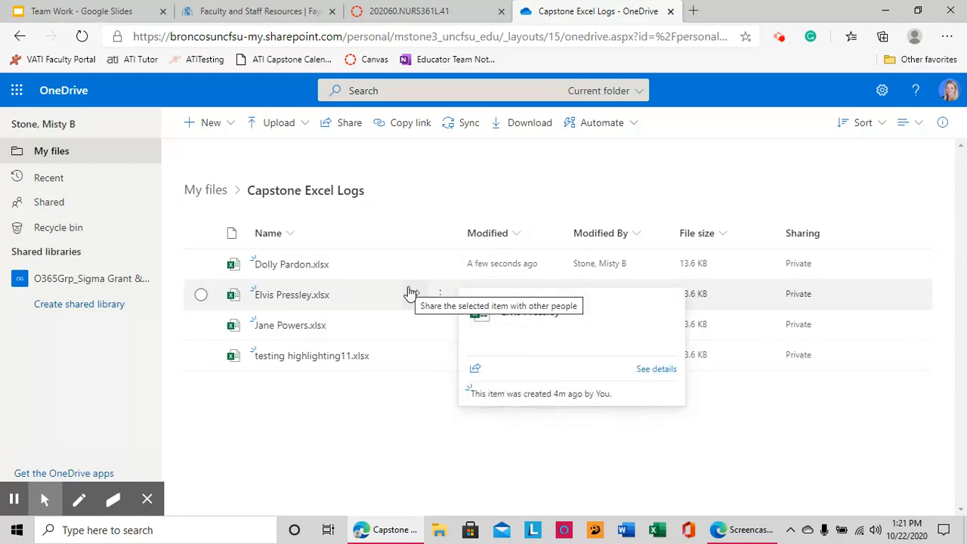
{"action": "left_click", "coordinate": [377, 14]}
- On the course's Assignments page, save a new assignment group called 'Excel Logs'
{"action": "left_click", "coordinate": [134, 278]}
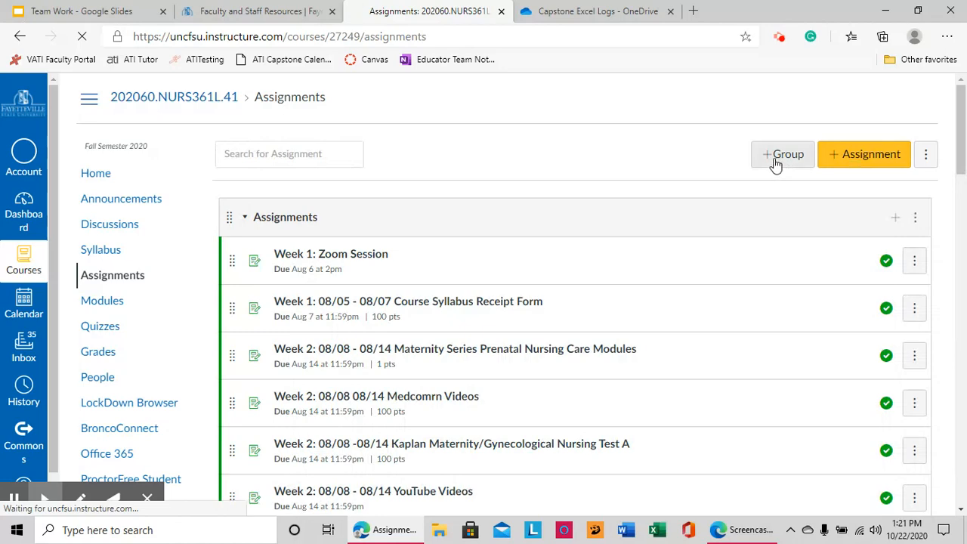
{"action": "left_click", "coordinate": [776, 156]}
{"action": "left_click", "coordinate": [490, 279]}
{"action": "type", "text": "Ecx"}
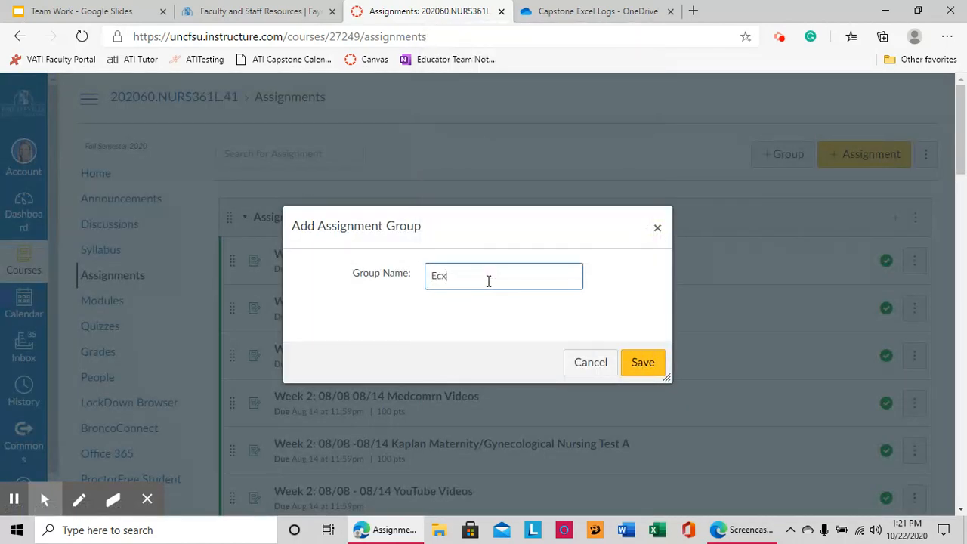
{"action": "type", "text": "elk "}
{"action": "type", "text": " Lo"}
{"action": "key", "text": "BackSpace"}
{"action": "key", "text": "BackSpace"}
{"action": "key", "text": "BackSpace"}
{"action": "key", "text": "BackSpace"}
{"action": "key", "text": "BackSpace"}
{"action": "key", "text": "BackSpace"}
{"action": "type", "text": "xcel Logs"}
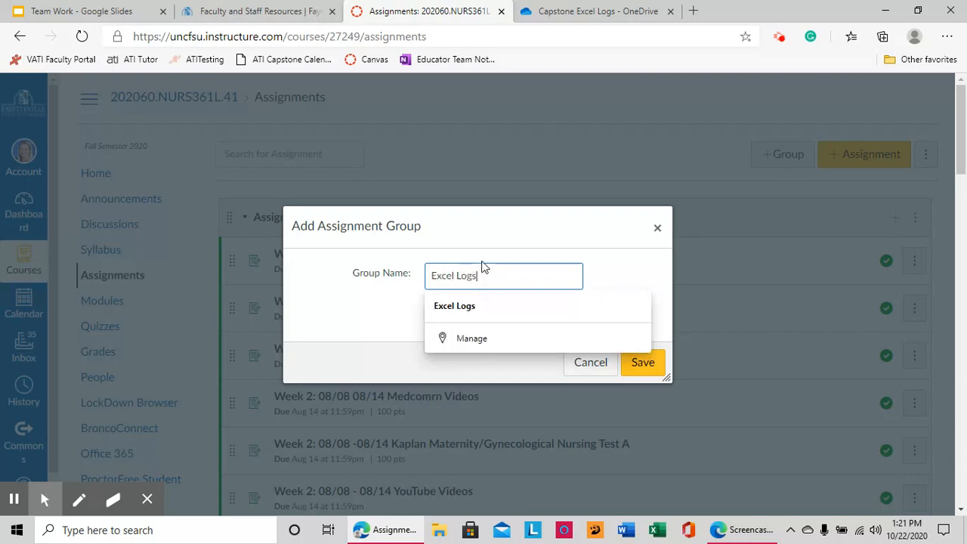
{"action": "left_click", "coordinate": [471, 306]}
{"action": "left_click", "coordinate": [638, 367]}
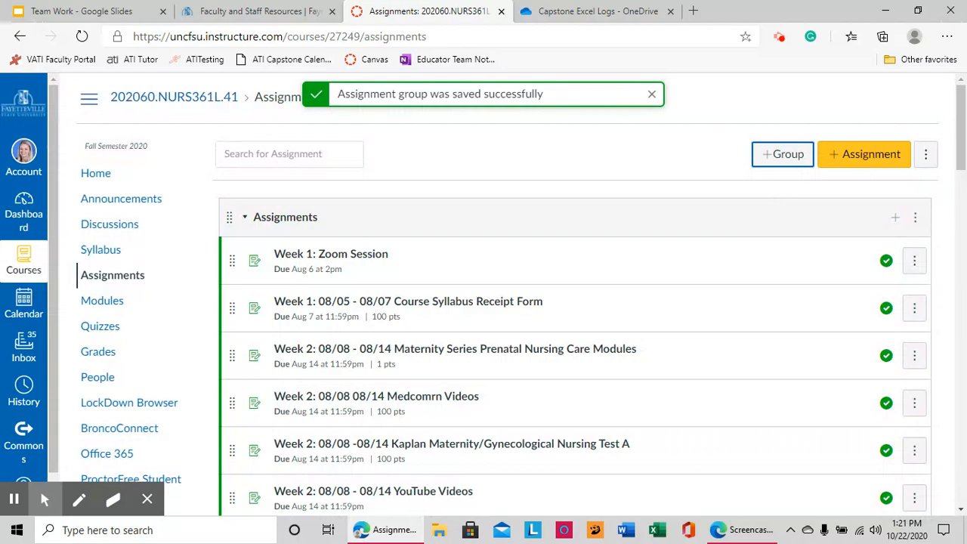
{"action": "left_click_drag", "start_coordinate": [962, 102], "coordinate": [962, 441]}
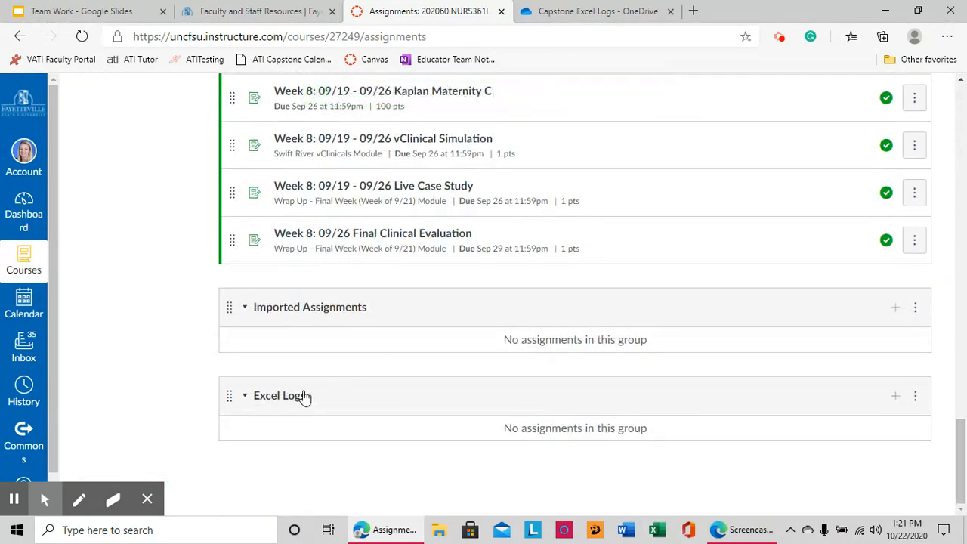
- Add a Not Graded assignment named after a student to the Excel Logs group
{"action": "left_click", "coordinate": [896, 398]}
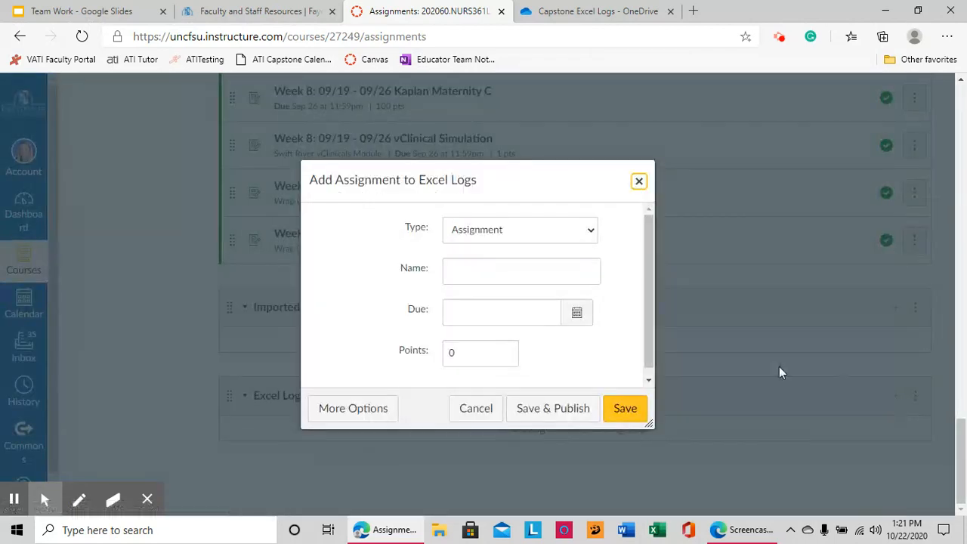
{"action": "left_click", "coordinate": [587, 233]}
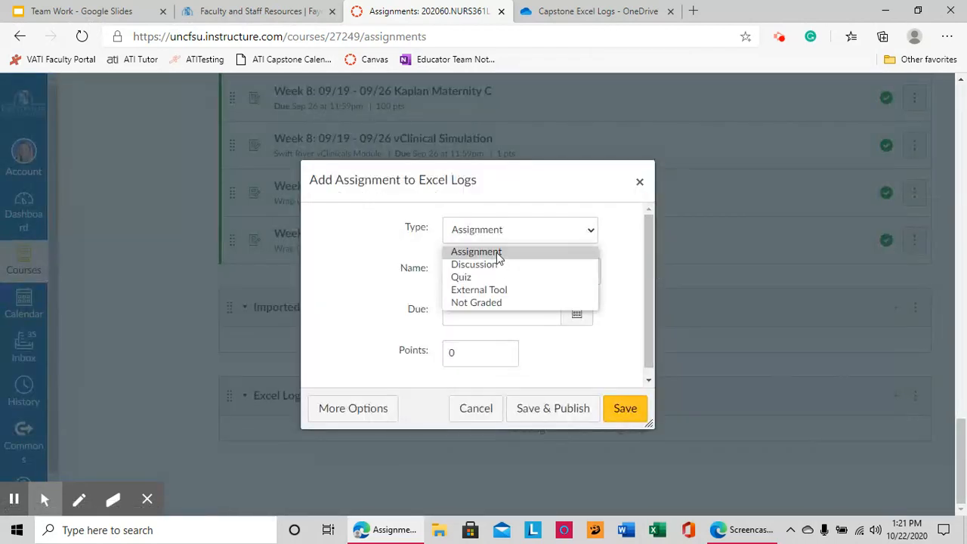
{"action": "left_click", "coordinate": [488, 302]}
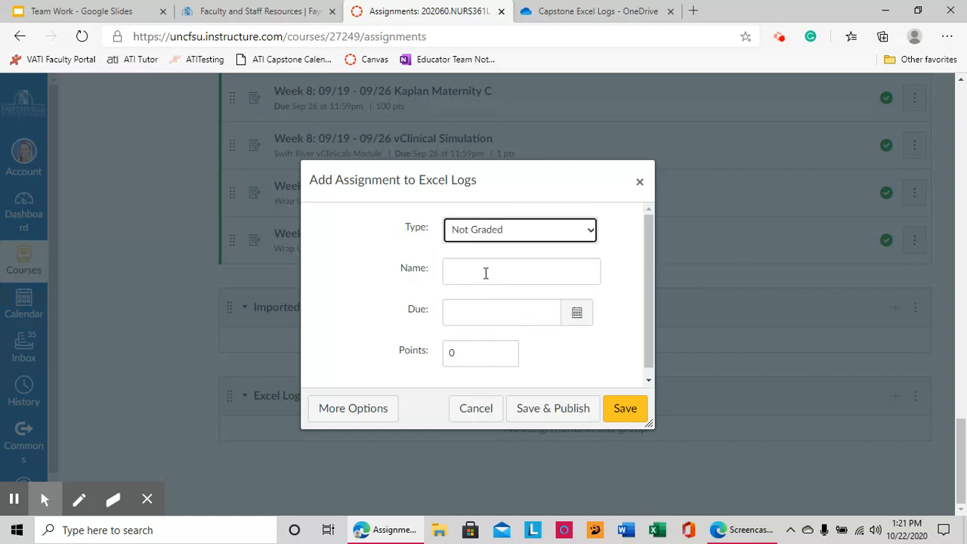
{"action": "left_click", "coordinate": [486, 273]}
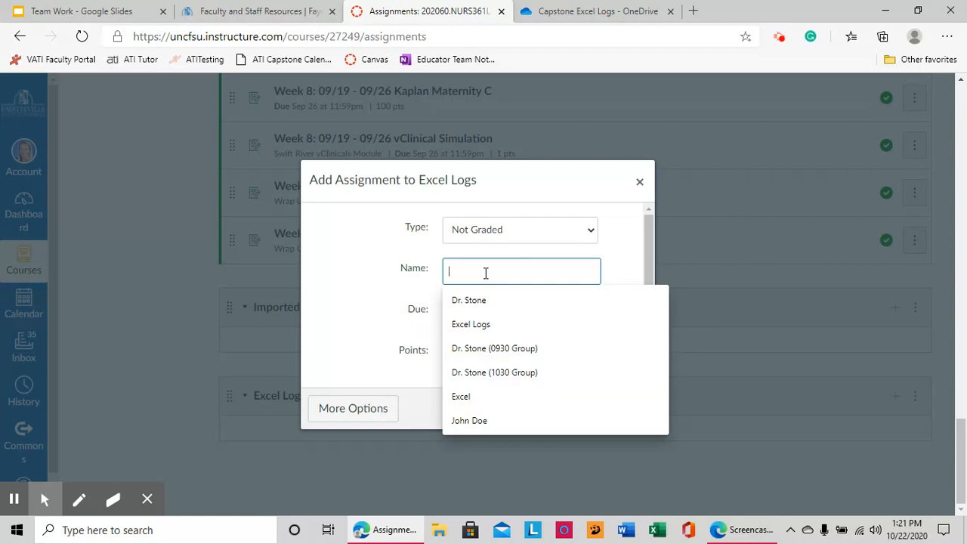
{"action": "type", "text": "A"}
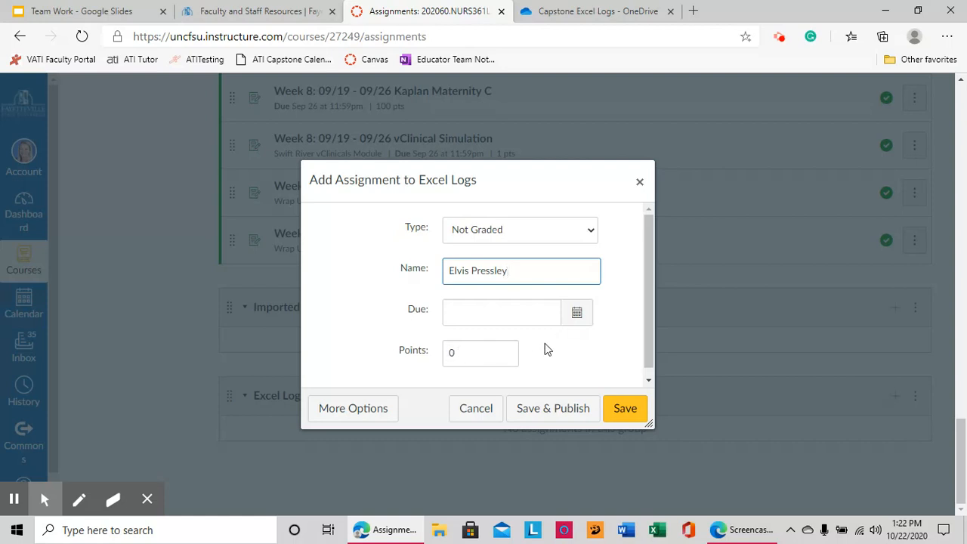
{"action": "left_click", "coordinate": [624, 408]}
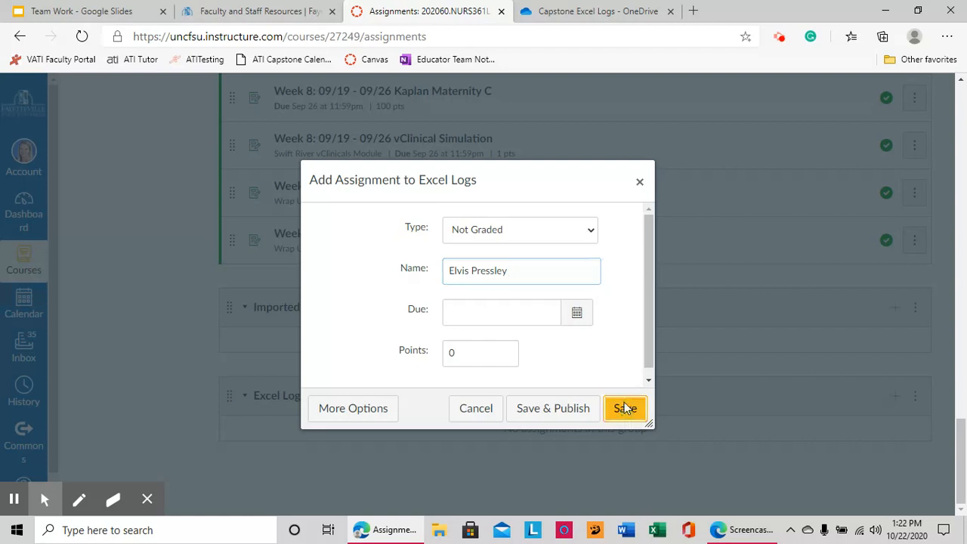
{"action": "scroll", "coordinate": [752, 371], "scroll_direction": "down", "scroll_amount": 1}
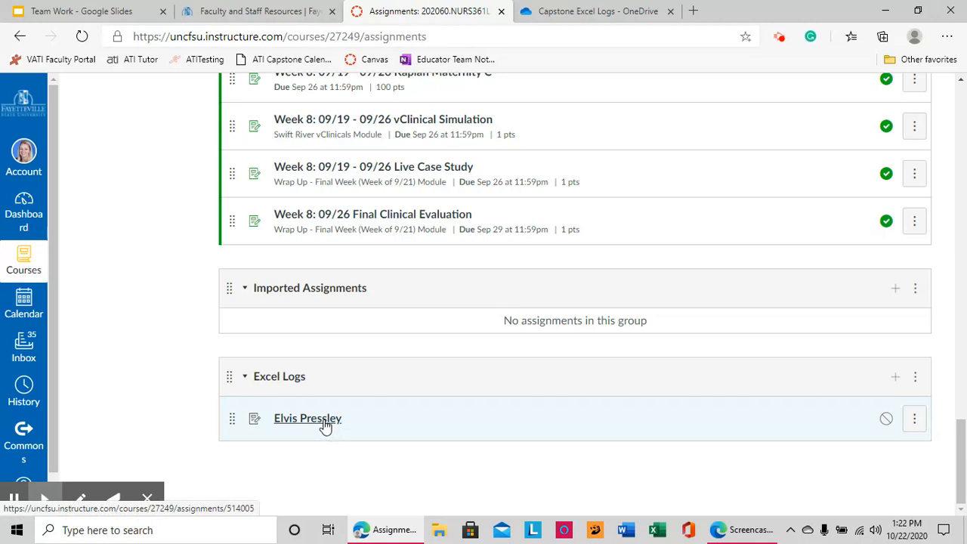
- Open the new student assignment for editing, with the caret in its description
{"action": "left_click", "coordinate": [325, 427]}
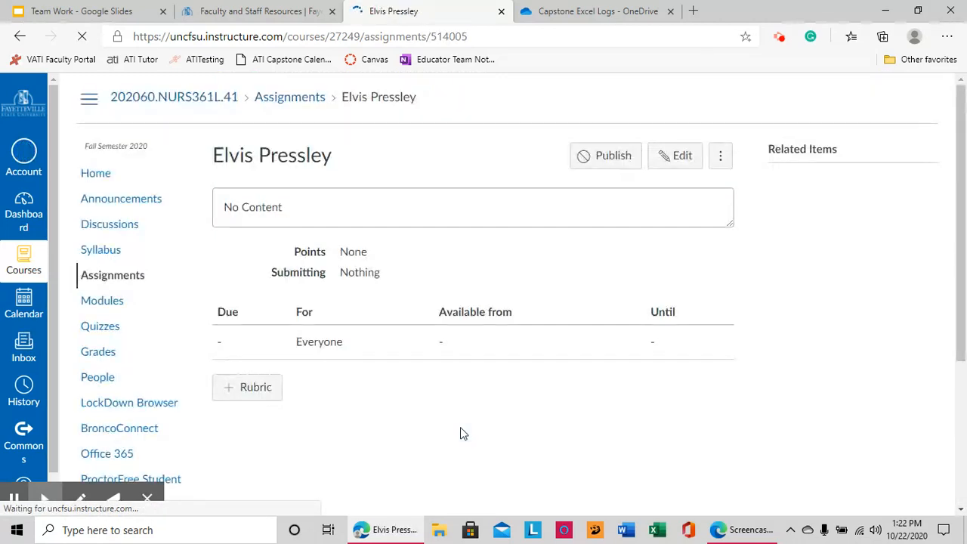
{"action": "left_click", "coordinate": [675, 159]}
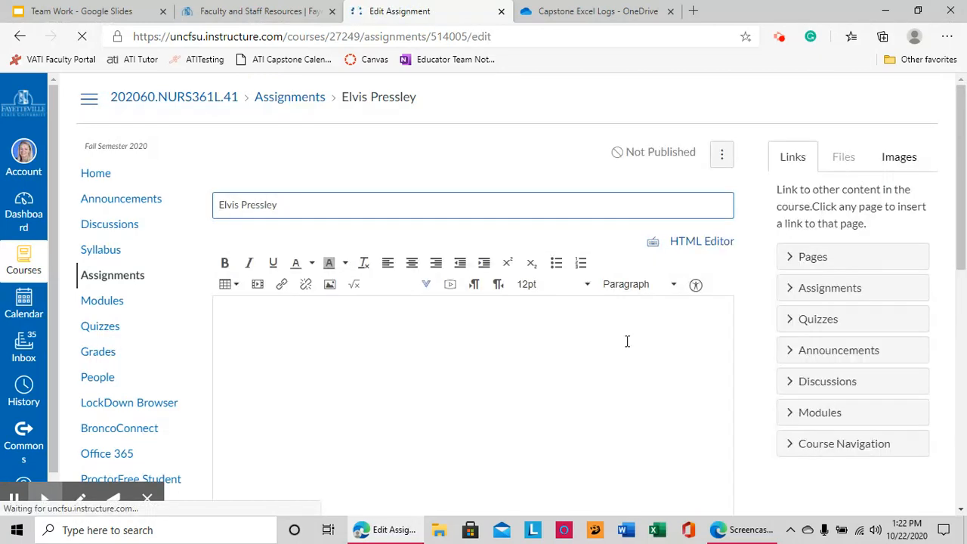
{"action": "left_click", "coordinate": [272, 332]}
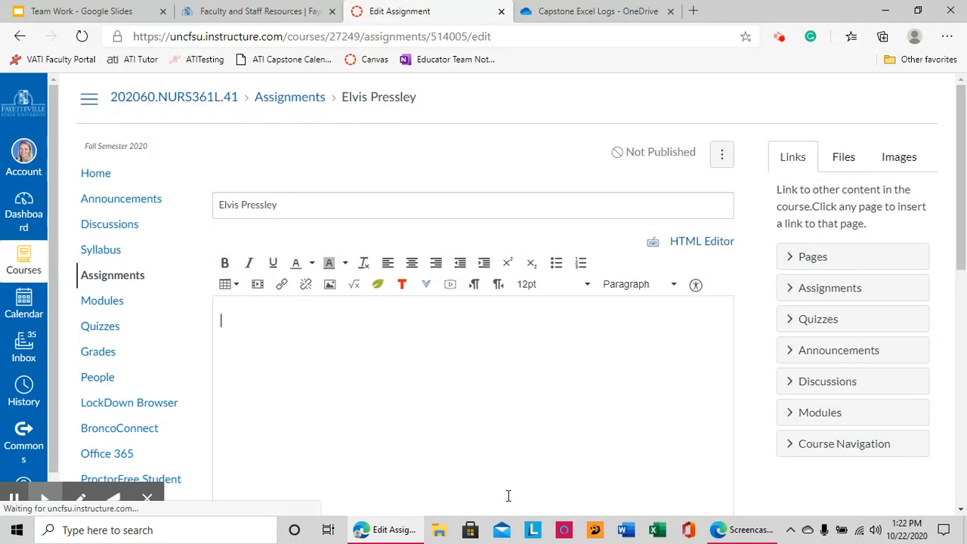
- Copy a view link to the student's .xlsx log in OneDrive, open to Fayetteville State University people
{"action": "left_click", "coordinate": [569, 12]}
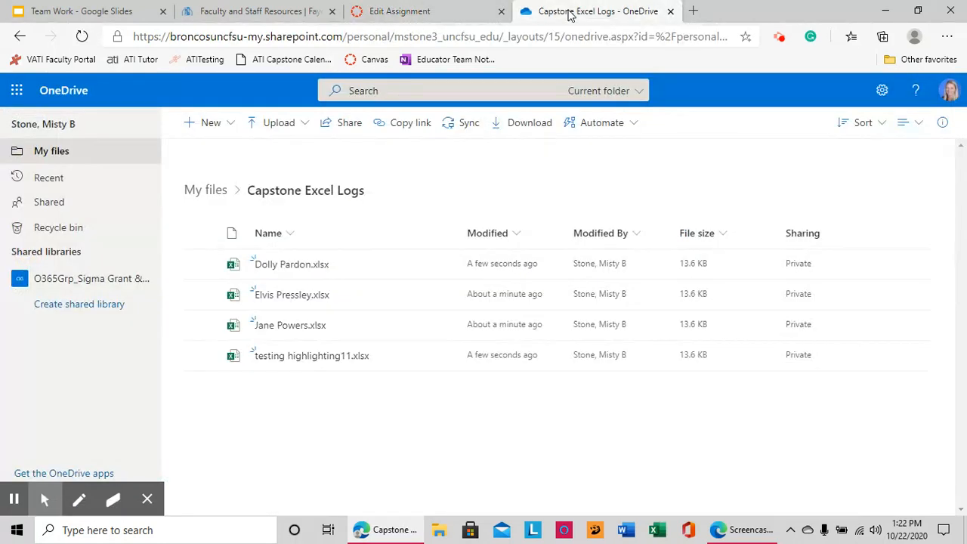
{"action": "mouse_move", "coordinate": [275, 303]}
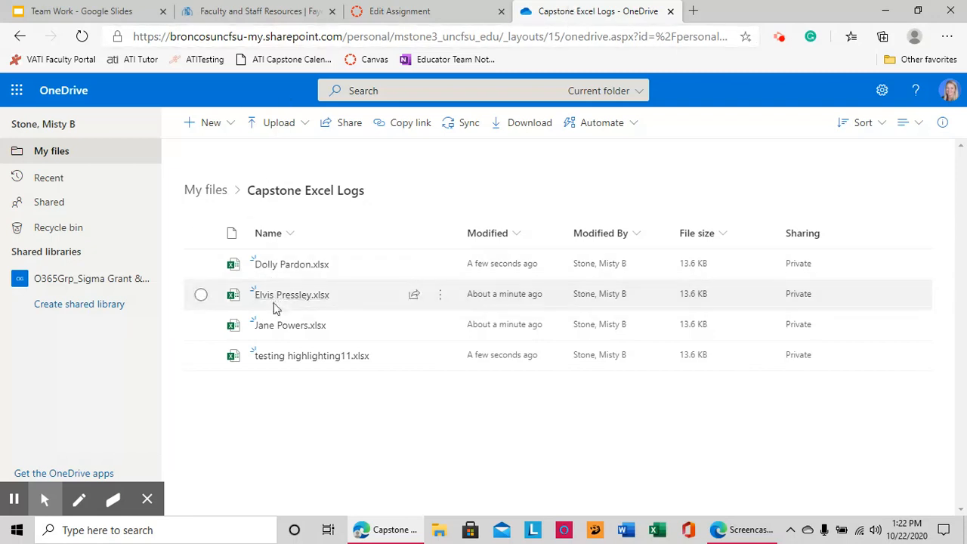
{"action": "left_click", "coordinate": [436, 302]}
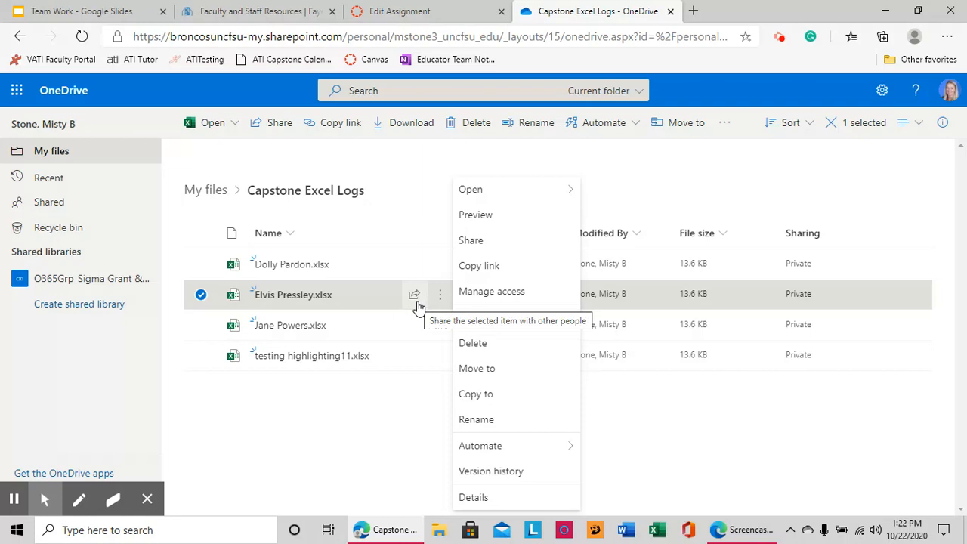
{"action": "left_click", "coordinate": [415, 301]}
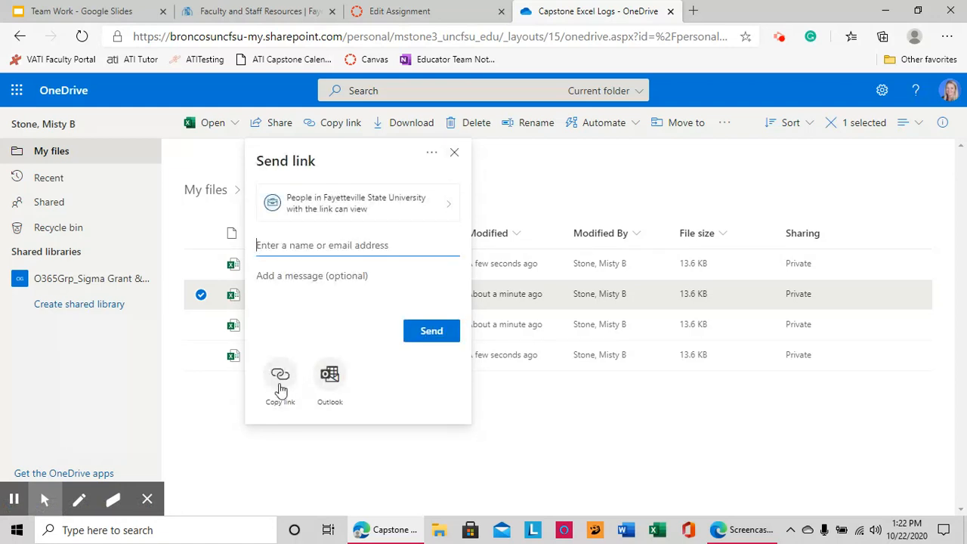
{"action": "left_click", "coordinate": [455, 152]}
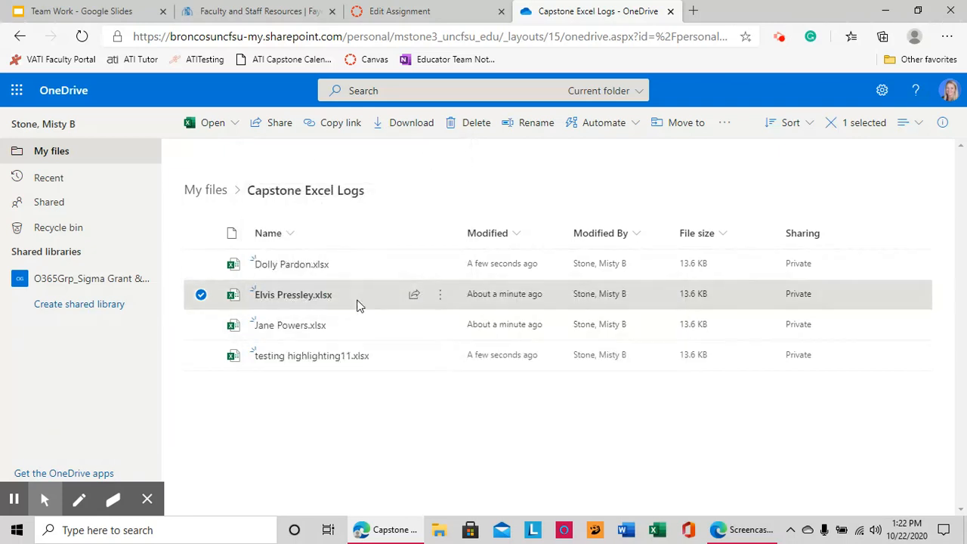
{"action": "mouse_move", "coordinate": [358, 305]}
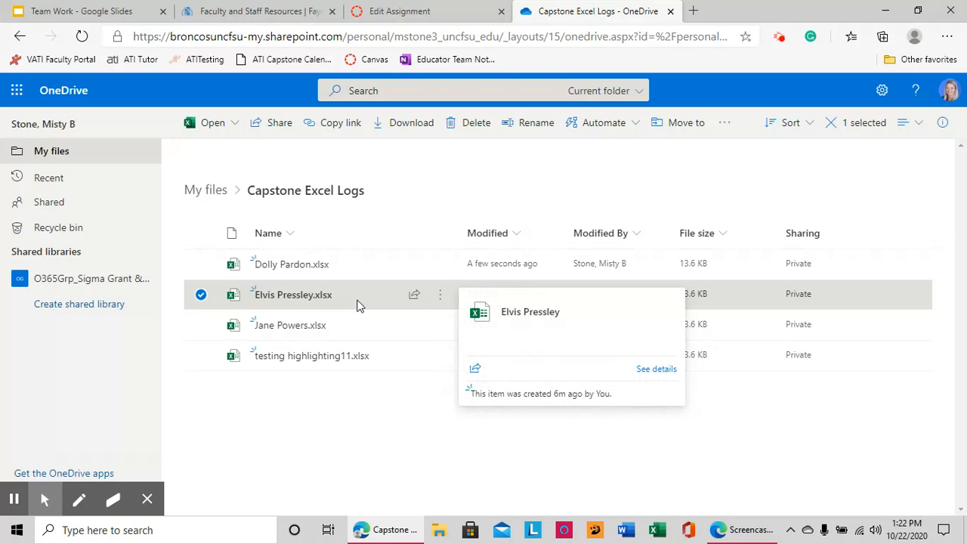
{"action": "left_click", "coordinate": [415, 295]}
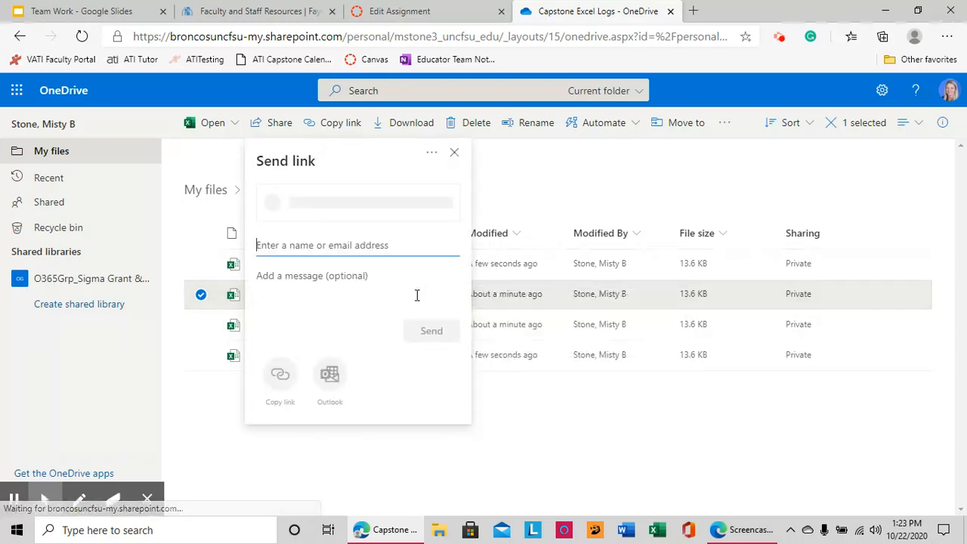
{"action": "left_click", "coordinate": [276, 386]}
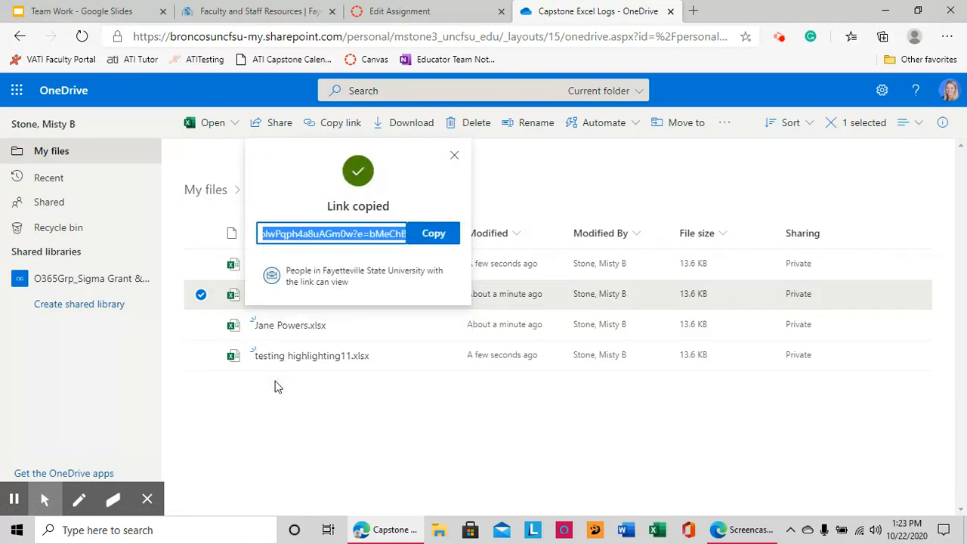
{"action": "left_click", "coordinate": [434, 235]}
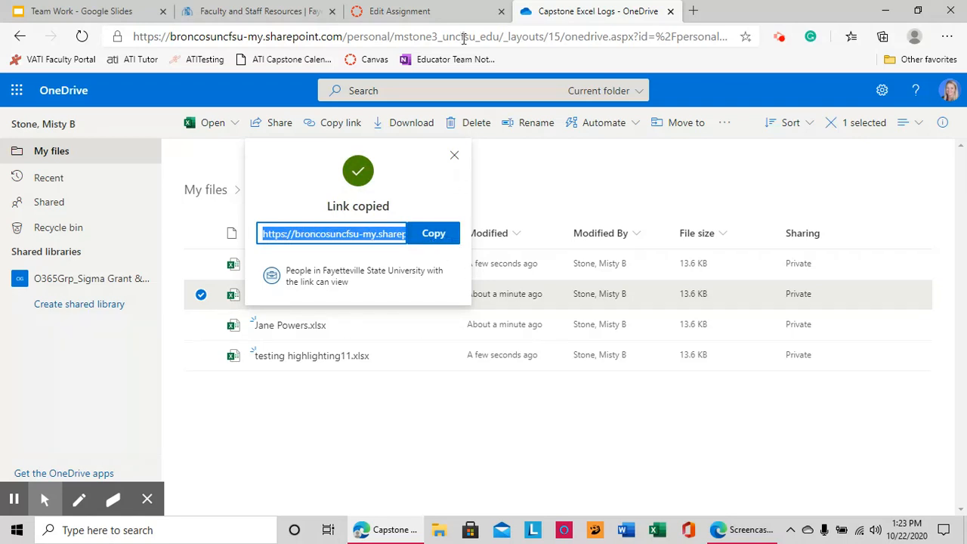
{"action": "left_click", "coordinate": [453, 9]}
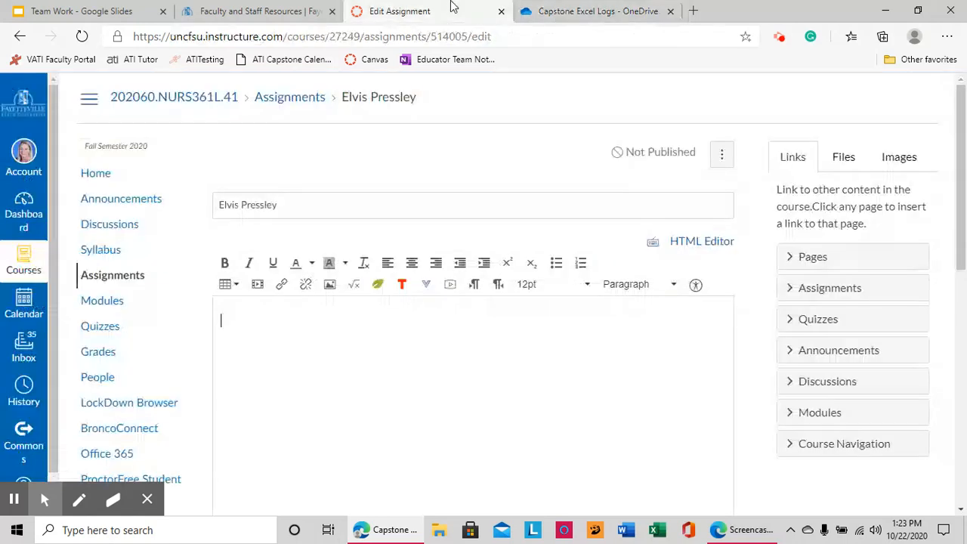
- Paste the workbook link into the assignment description
{"action": "right_click", "coordinate": [239, 327]}
{"action": "left_click", "coordinate": [275, 154]}
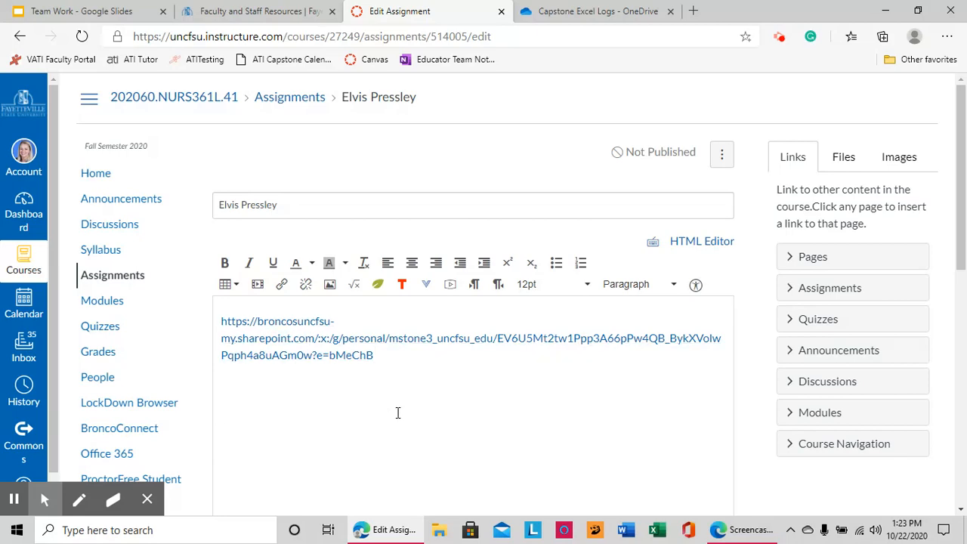
{"action": "scroll", "coordinate": [439, 425], "scroll_direction": "down", "scroll_amount": 5}
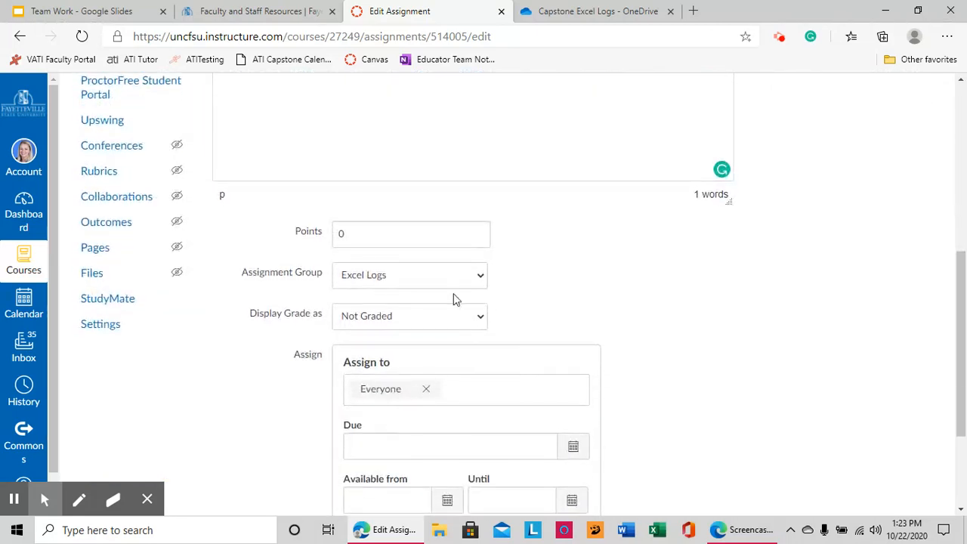
{"action": "scroll", "coordinate": [720, 374], "scroll_direction": "down", "scroll_amount": 1}
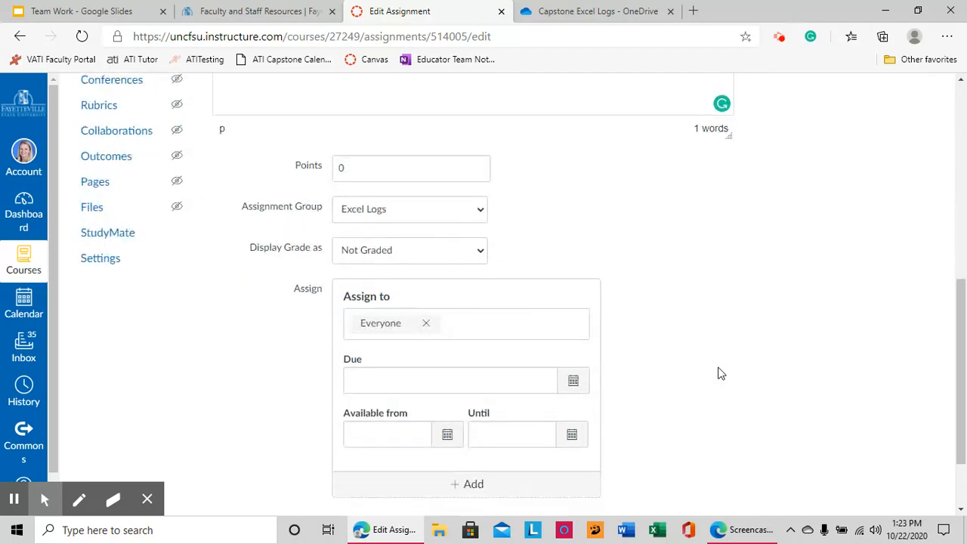
- Replace Everyone with a single student as assignee and save, continuing past the unassigned-sections warning
{"action": "left_click", "coordinate": [426, 324]}
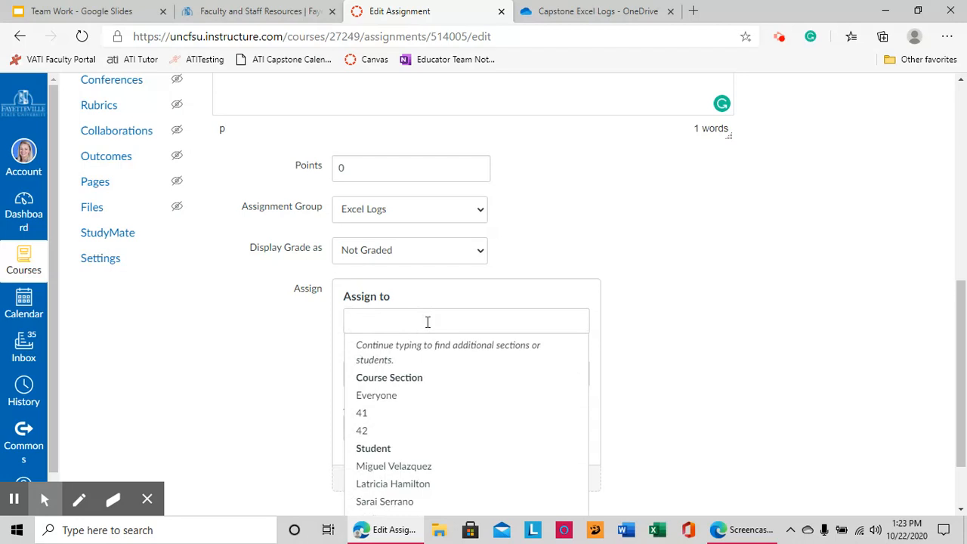
{"action": "type", "text": "elv"}
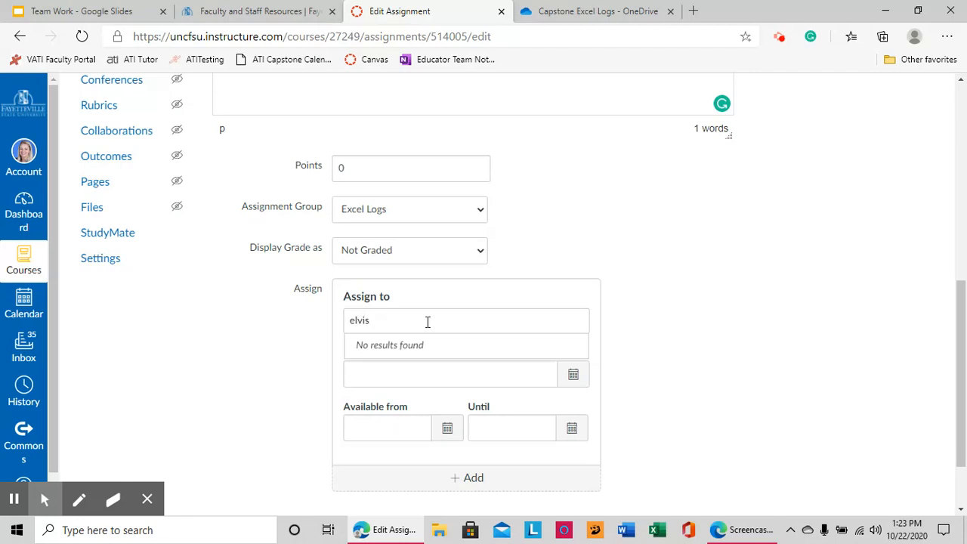
{"action": "type", "text": "is"}
{"action": "key", "text": "BackSpace"}
{"action": "key", "text": "BackSpace"}
{"action": "key", "text": "BackSpace"}
{"action": "key", "text": "BackSpace"}
{"action": "key", "text": "BackSpace"}
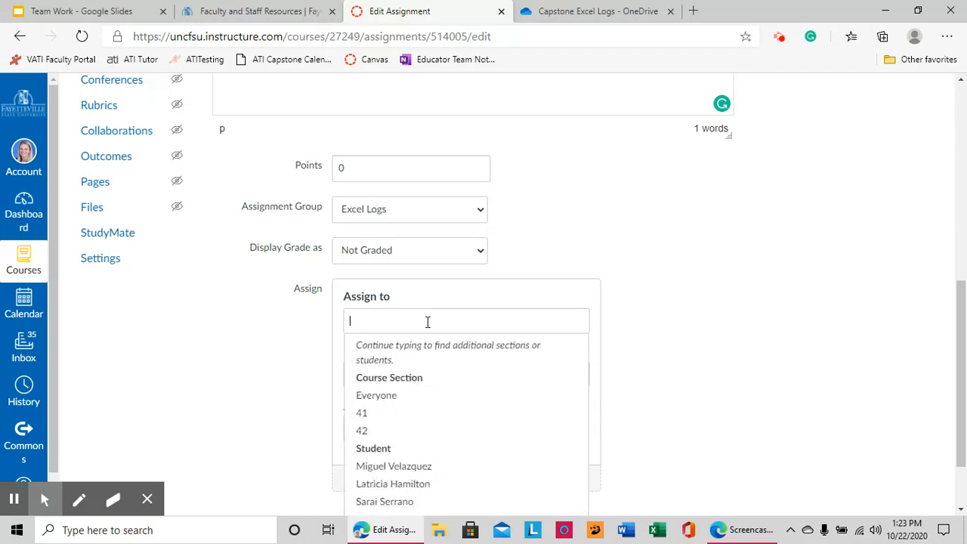
{"action": "left_click", "coordinate": [383, 468]}
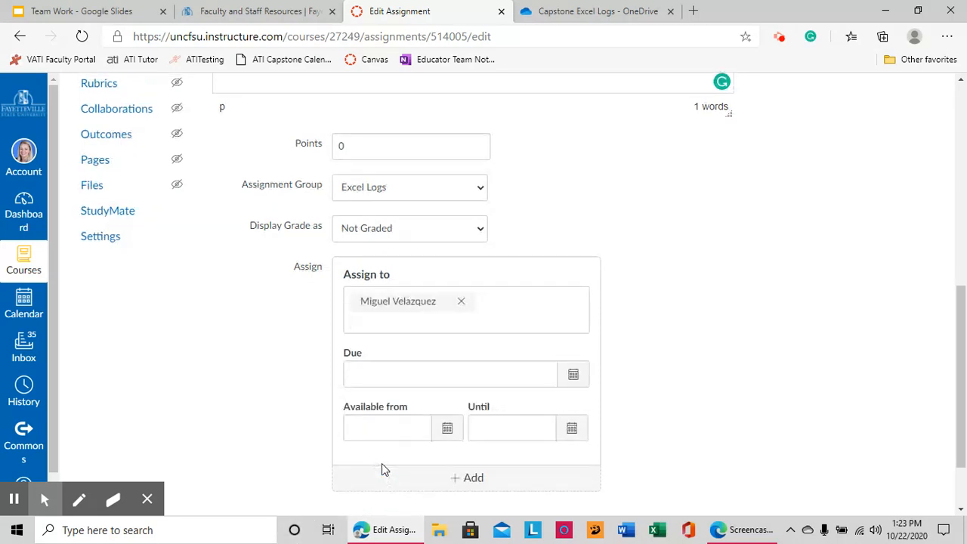
{"action": "left_click", "coordinate": [778, 286]}
{"action": "scroll", "coordinate": [740, 373], "scroll_direction": "down", "scroll_amount": 2}
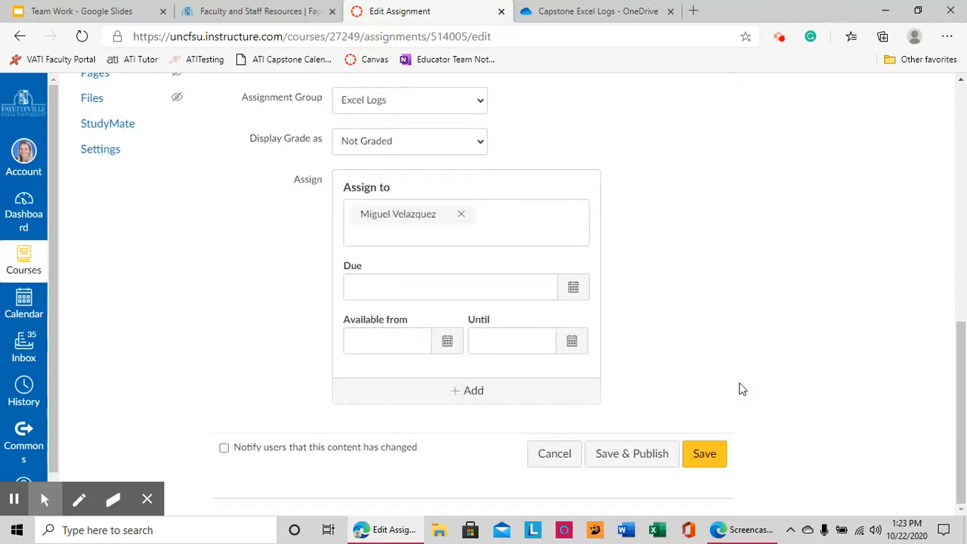
{"action": "left_click", "coordinate": [704, 456]}
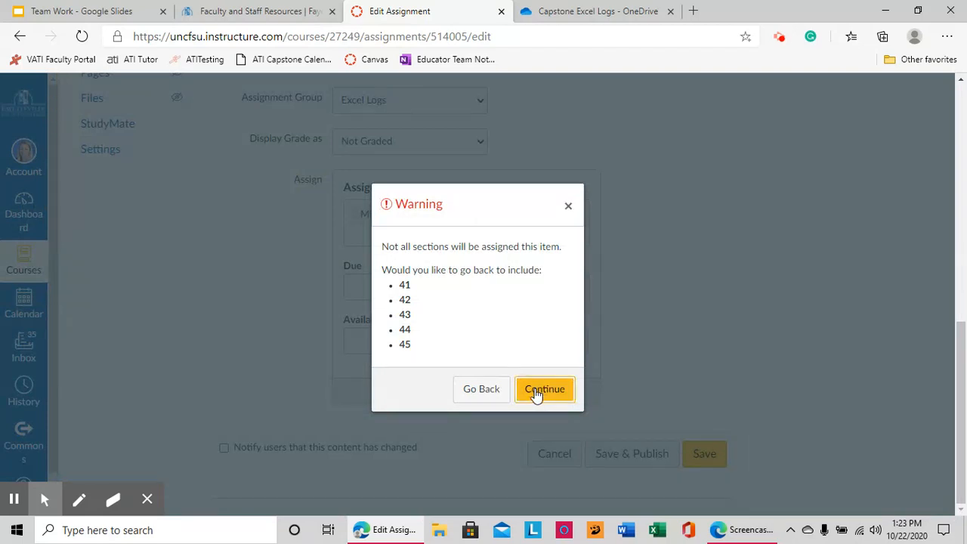
{"action": "left_click", "coordinate": [541, 391]}
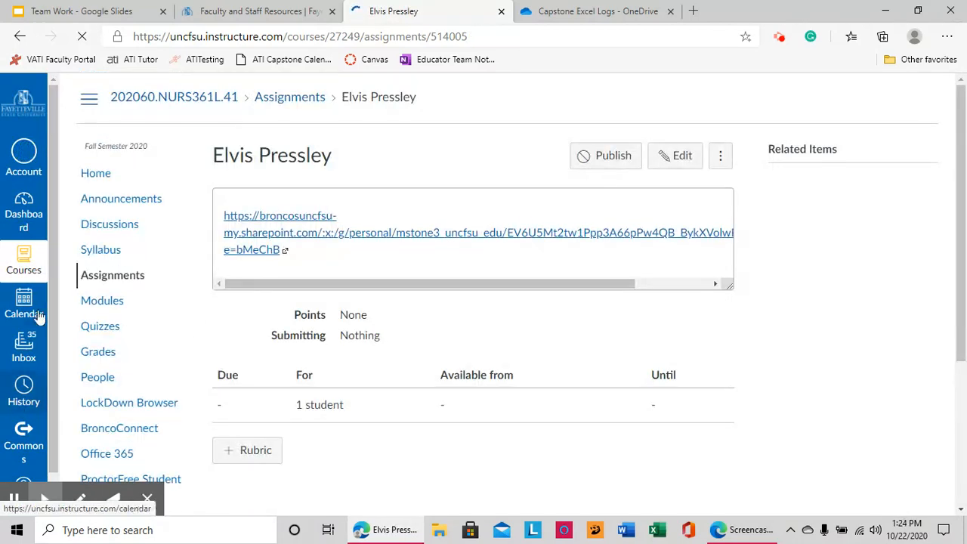
- From Assignments, open the first student's Excel Logs assignment and its linked workbook
{"action": "left_click", "coordinate": [93, 276]}
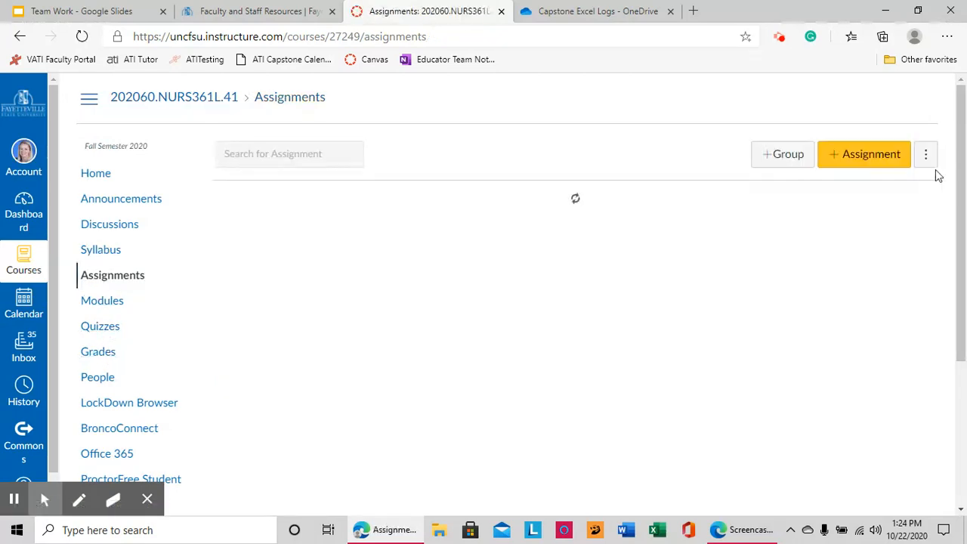
{"action": "left_click_drag", "start_coordinate": [953, 121], "coordinate": [958, 431]}
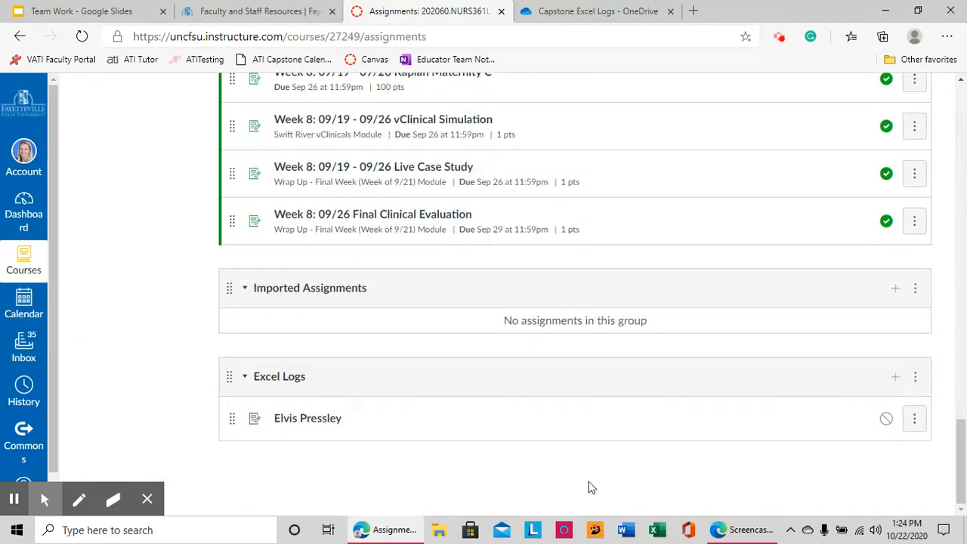
{"action": "left_click", "coordinate": [330, 423]}
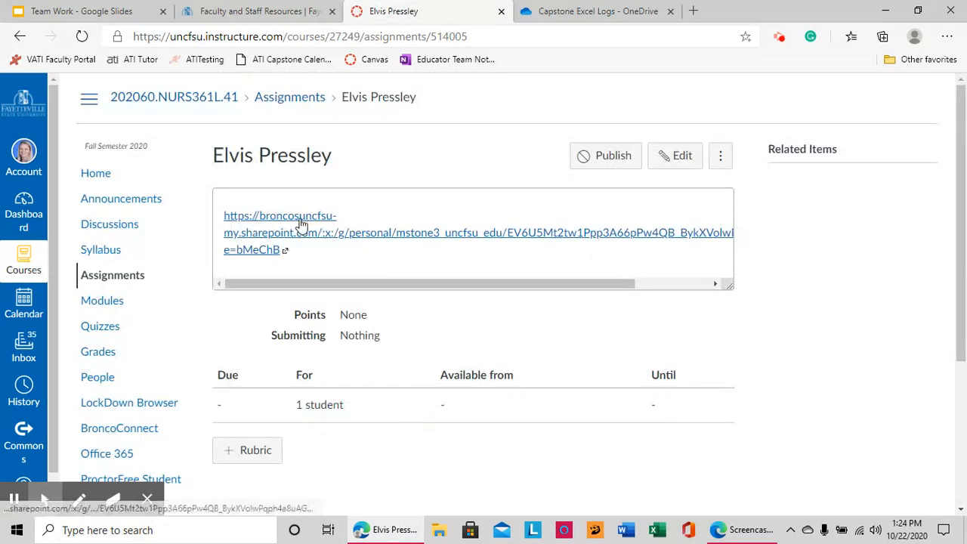
{"action": "left_click", "coordinate": [301, 223]}
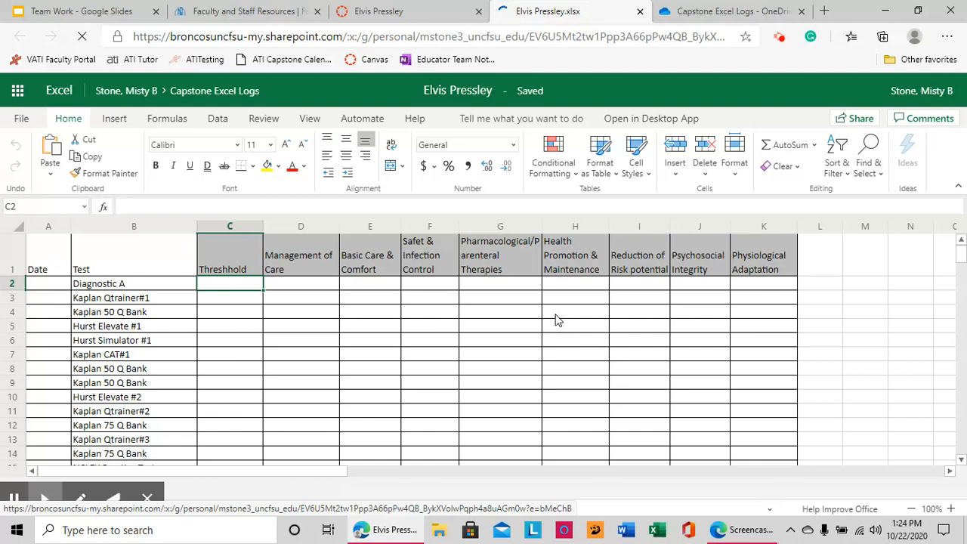
- Enter score 5 in E5 and 65 in E7 of the student's log
{"action": "left_click", "coordinate": [349, 332]}
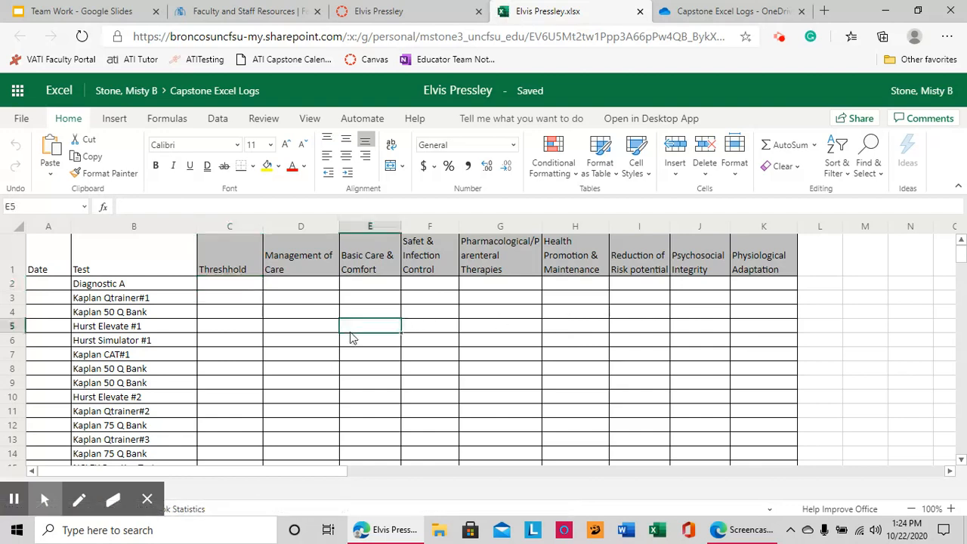
{"action": "type", "text": "5"}
{"action": "key", "text": "Return"}
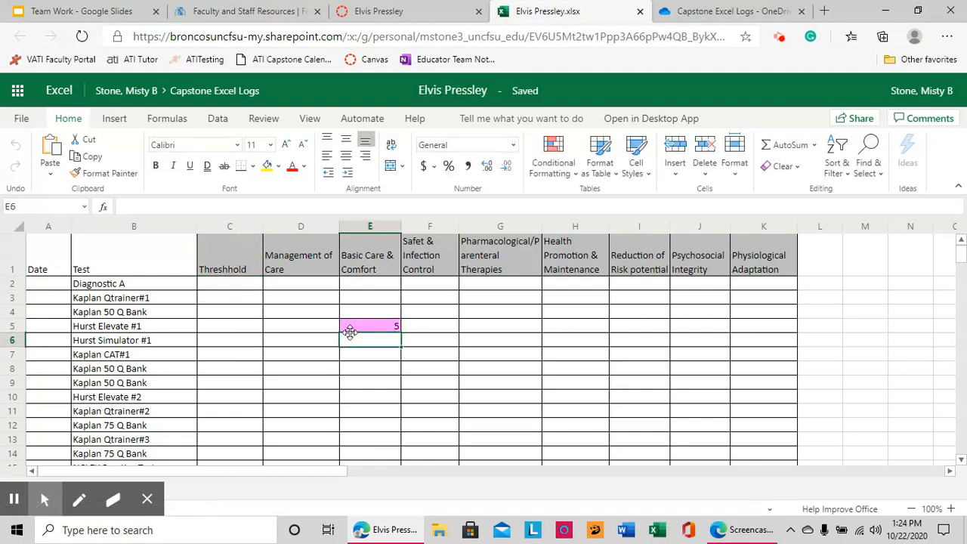
{"action": "key", "text": "Return"}
{"action": "type", "text": "65"}
{"action": "key", "text": "Return"}
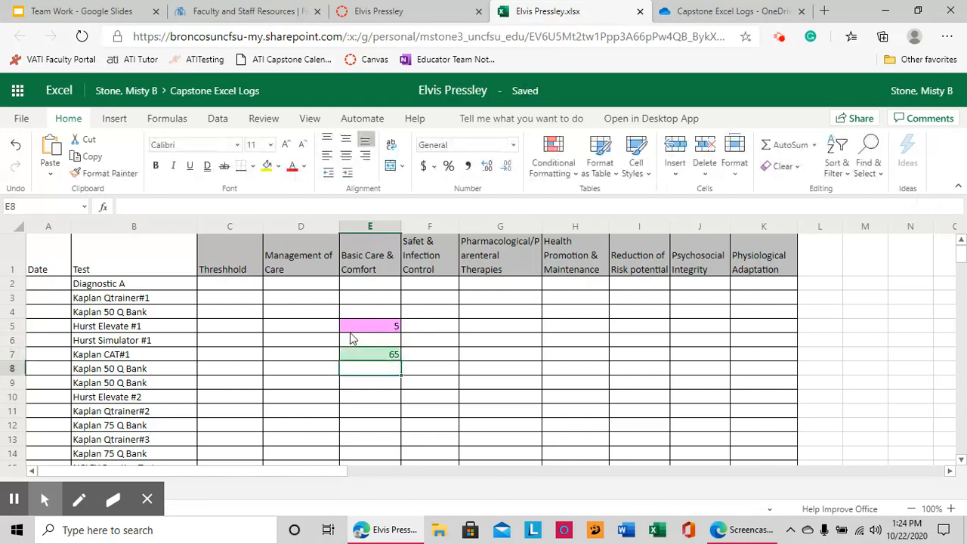
- Enter 100 in G6 and 64 in H3, then close the workbook
{"action": "left_click", "coordinate": [529, 341]}
{"action": "type", "text": "100"}
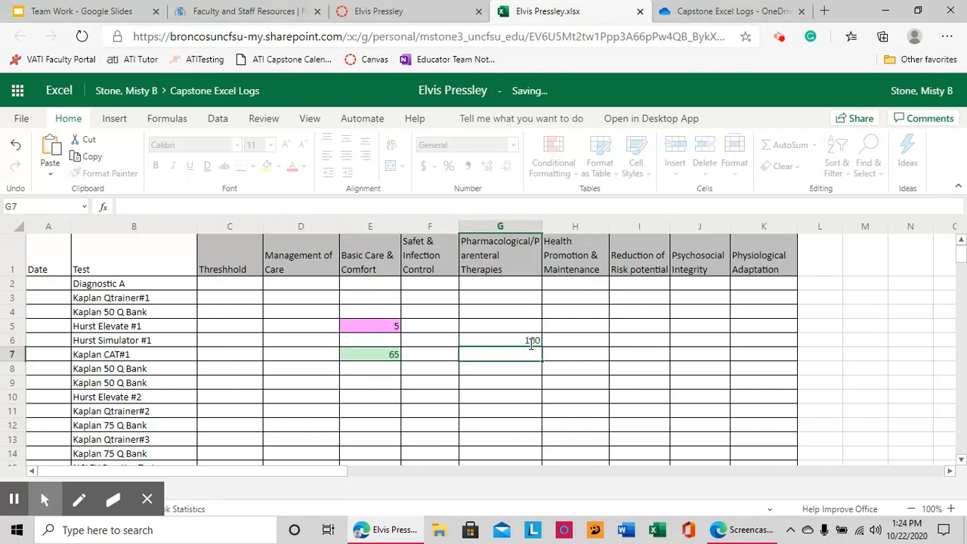
{"action": "key", "text": "Return"}
{"action": "left_click", "coordinate": [571, 300]}
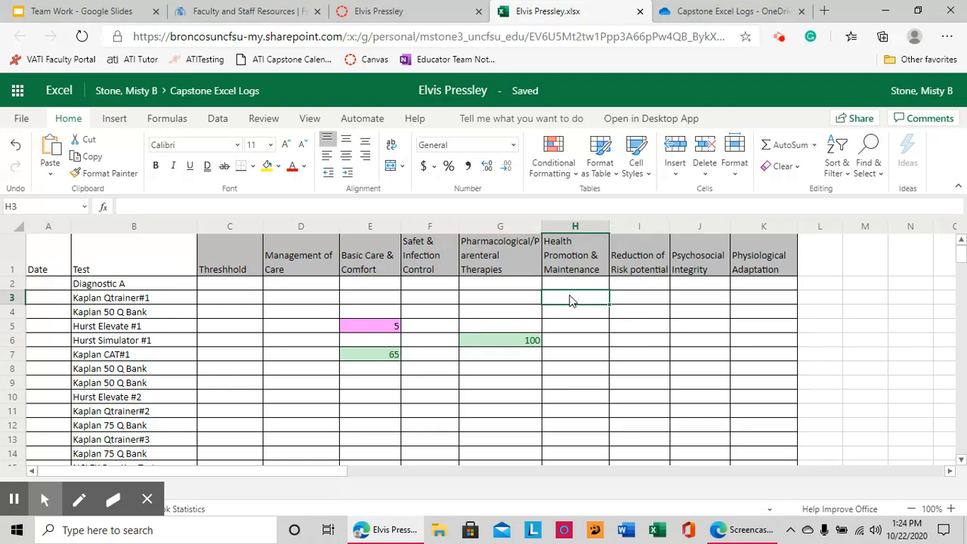
{"action": "type", "text": "64"}
{"action": "key", "text": "Return"}
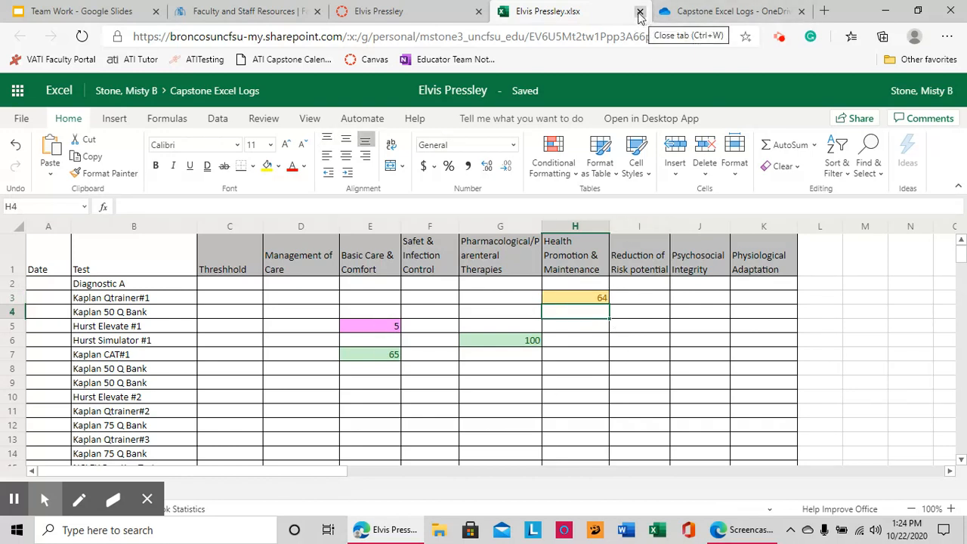
{"action": "left_click", "coordinate": [639, 14]}
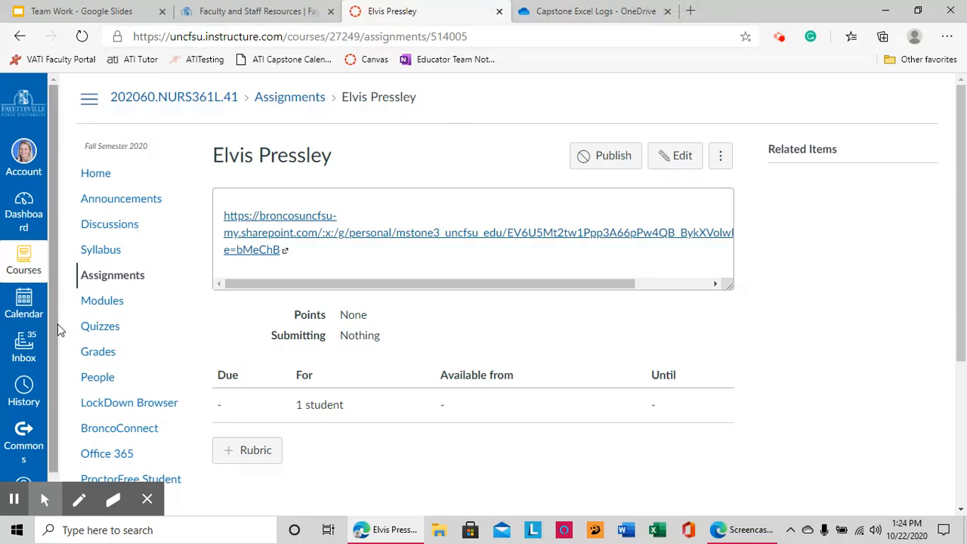
- Return to the assignments list and dismiss OneDrive's link-copied notice
{"action": "left_click", "coordinate": [106, 284]}
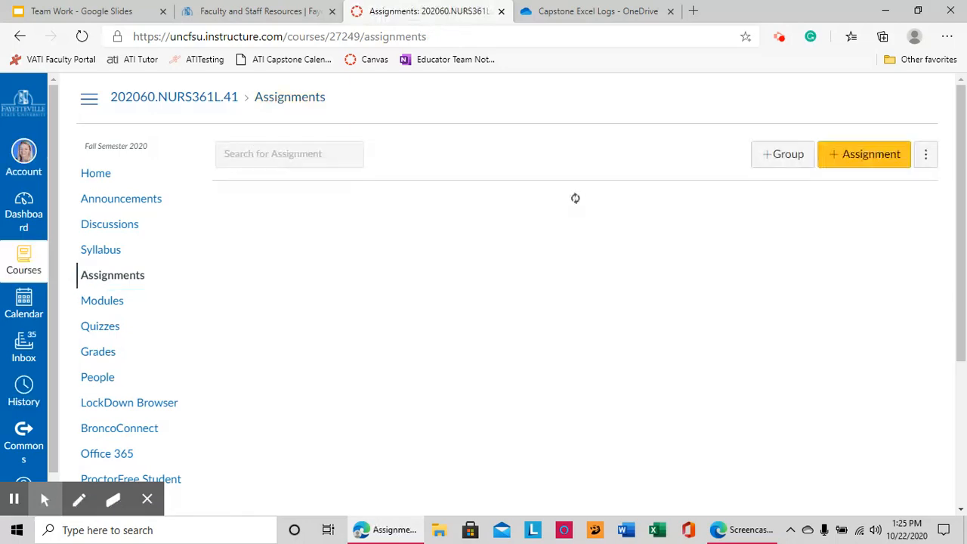
{"action": "scroll", "coordinate": [954, 108], "scroll_direction": "down", "scroll_amount": 15}
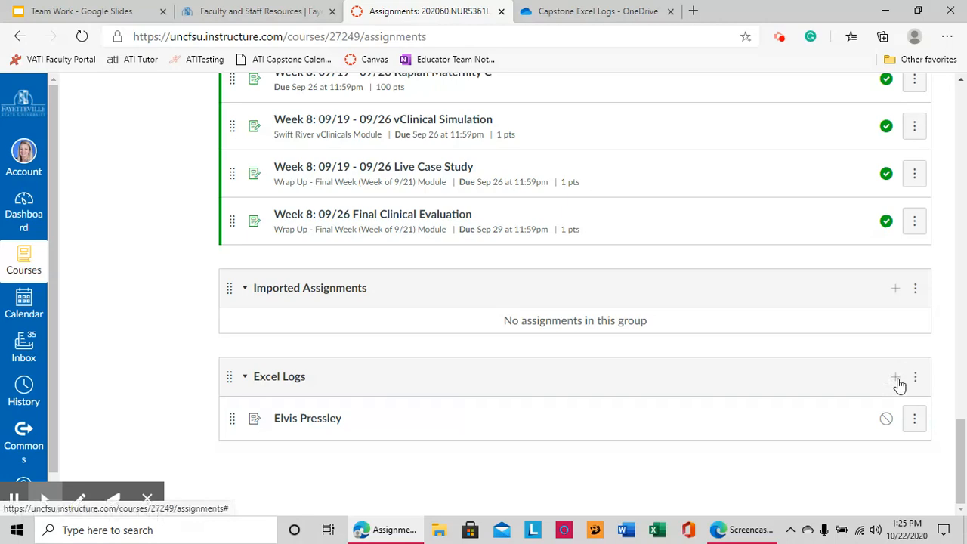
{"action": "left_click", "coordinate": [529, 13]}
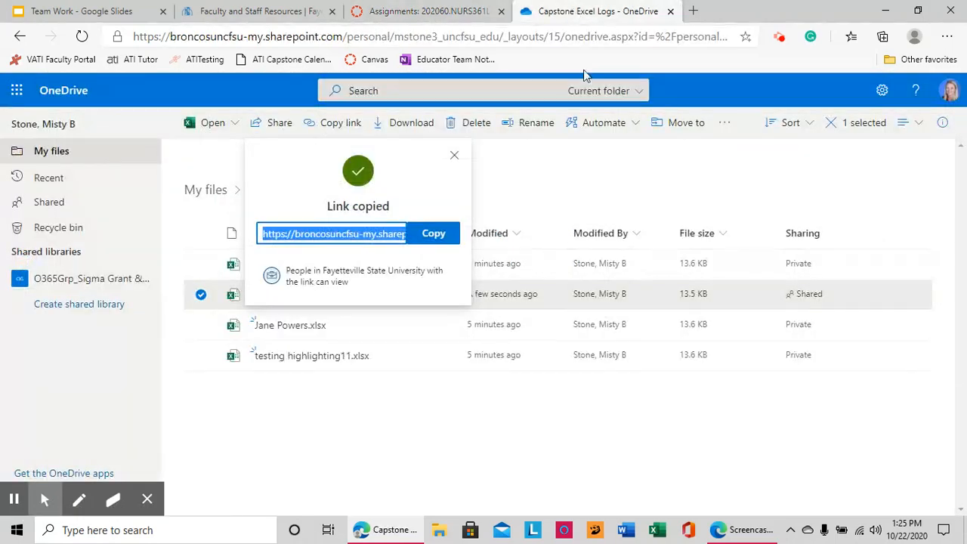
{"action": "left_click", "coordinate": [456, 155]}
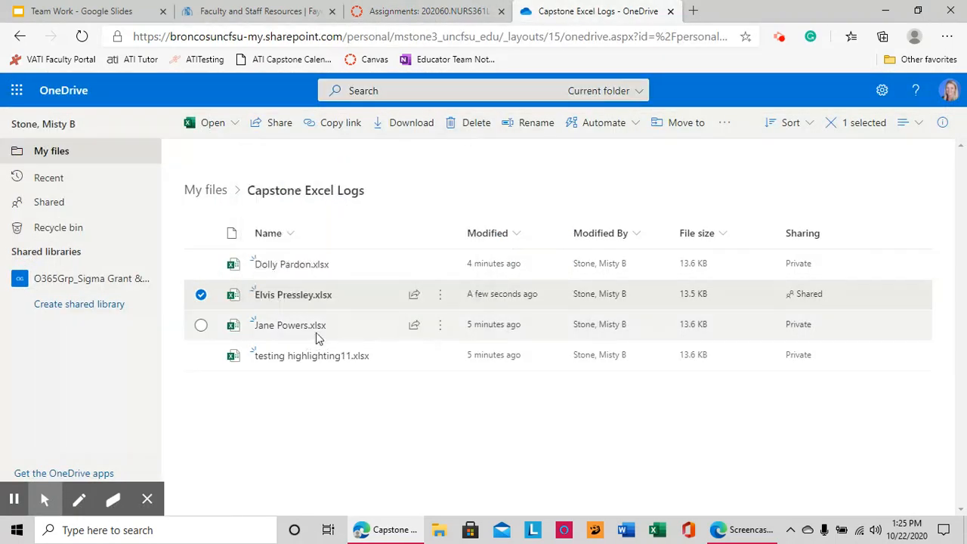
{"action": "left_click", "coordinate": [423, 11]}
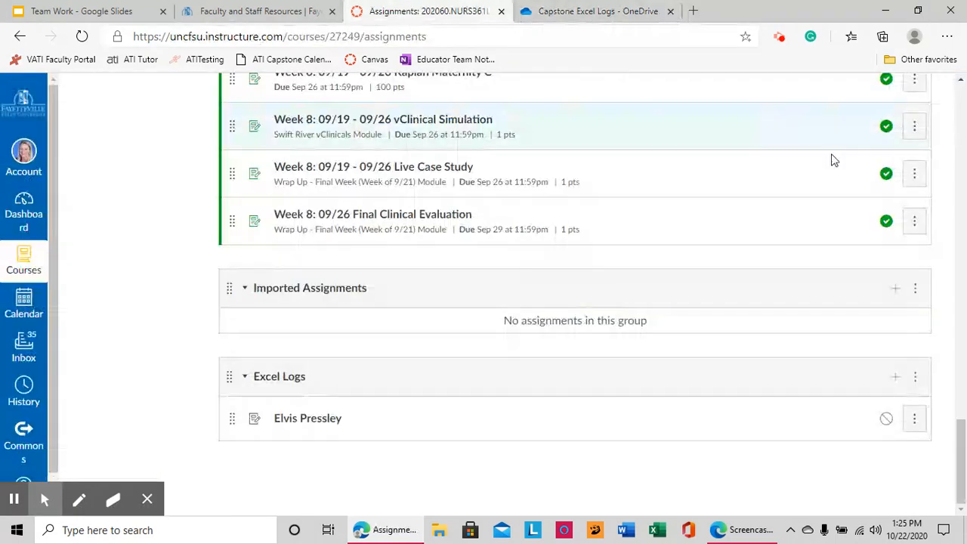
- Create a Not Graded assignment in Excel Logs titled with the next student's name and save it
{"action": "left_click", "coordinate": [895, 376]}
{"action": "left_click", "coordinate": [577, 235]}
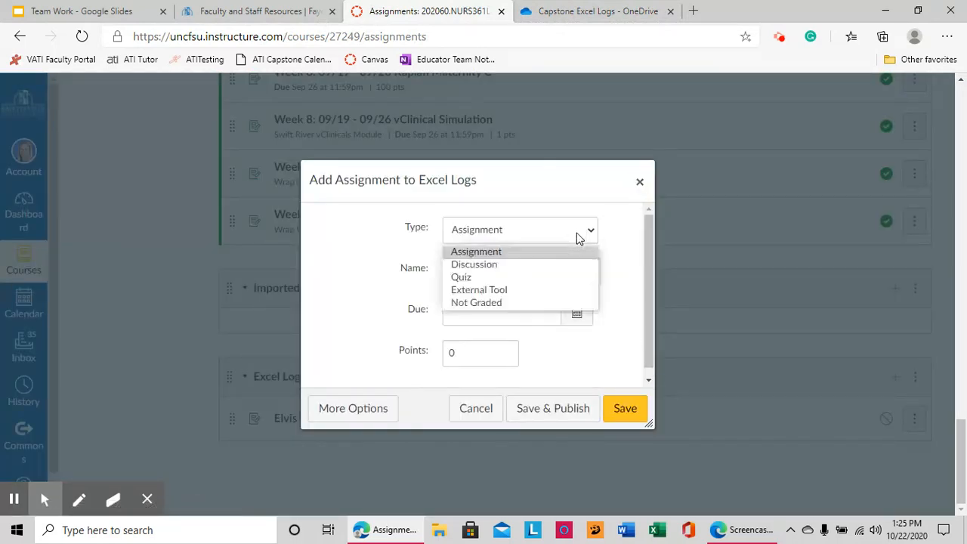
{"action": "left_click", "coordinate": [522, 303]}
{"action": "left_click", "coordinate": [525, 278]}
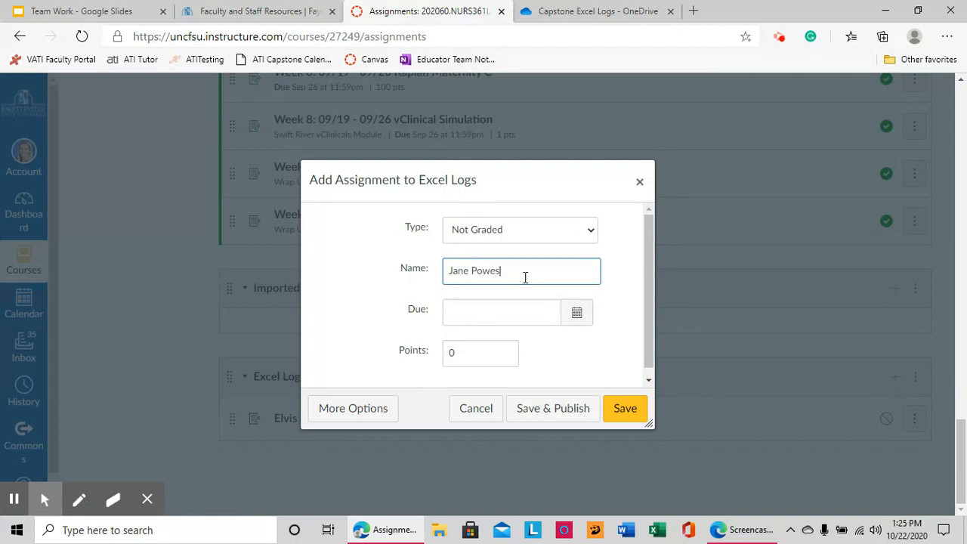
{"action": "key", "text": "alt"}
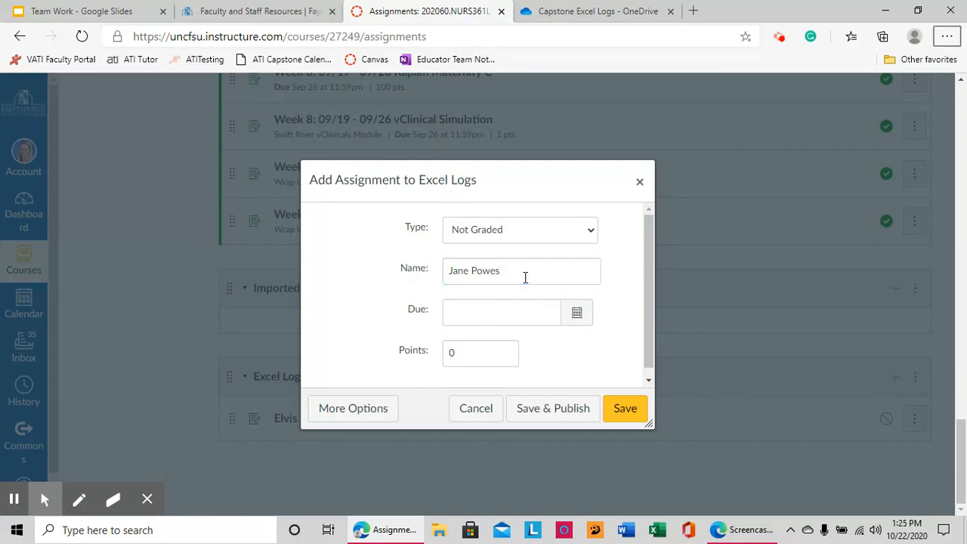
{"action": "left_click", "coordinate": [525, 277]}
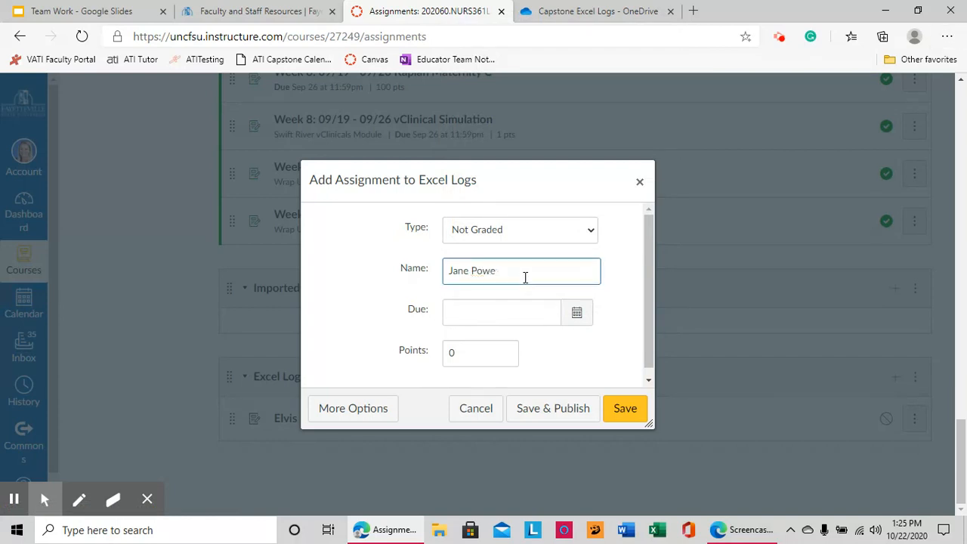
{"action": "left_click", "coordinate": [630, 414]}
{"action": "scroll", "coordinate": [410, 410], "scroll_direction": "down", "scroll_amount": 1}
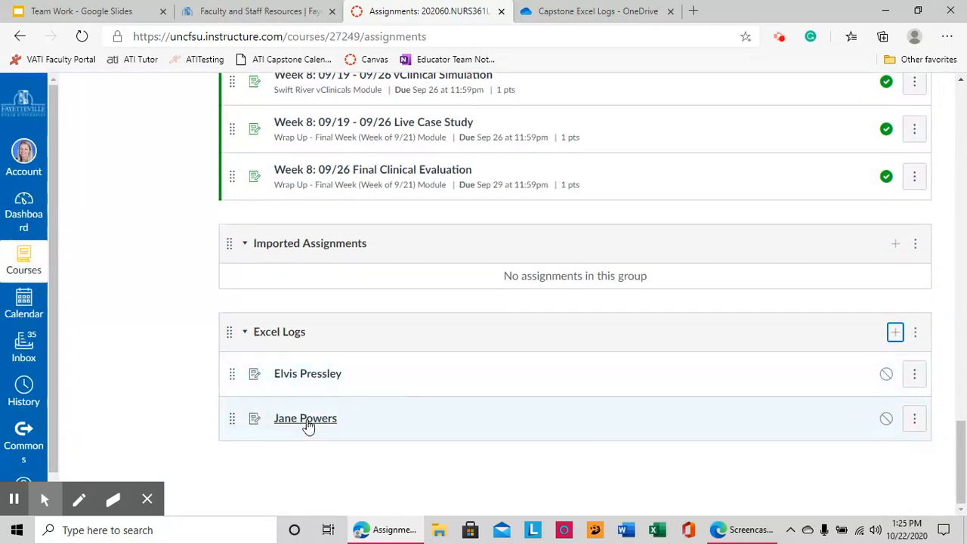
- Open the second student's new assignment for editing, then go to the Capstone Excel Logs folder
{"action": "left_click", "coordinate": [304, 421]}
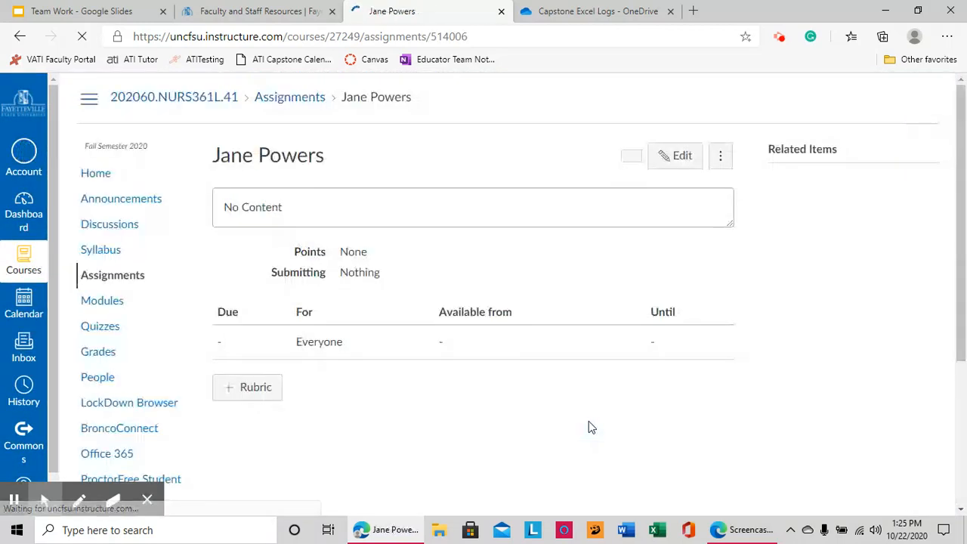
{"action": "left_click", "coordinate": [665, 164]}
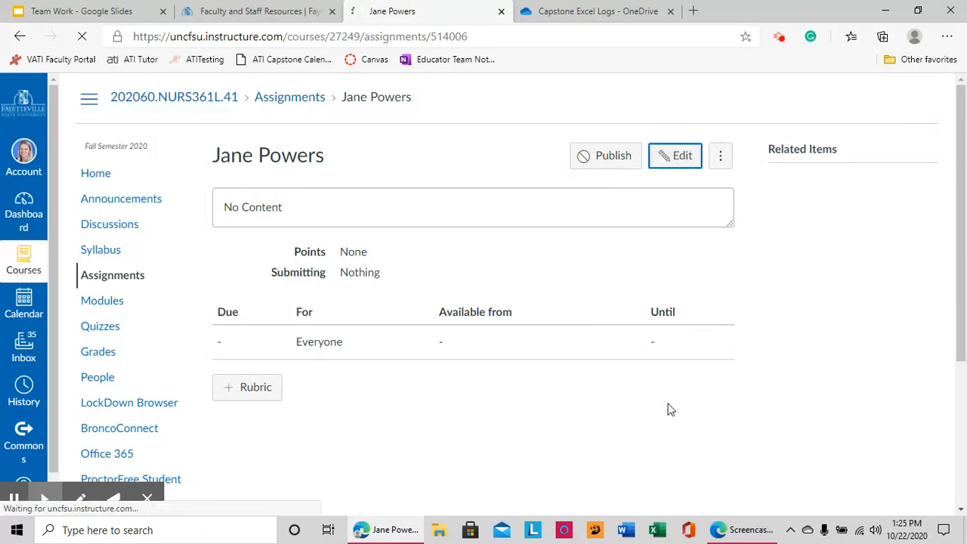
{"action": "left_click", "coordinate": [554, 12]}
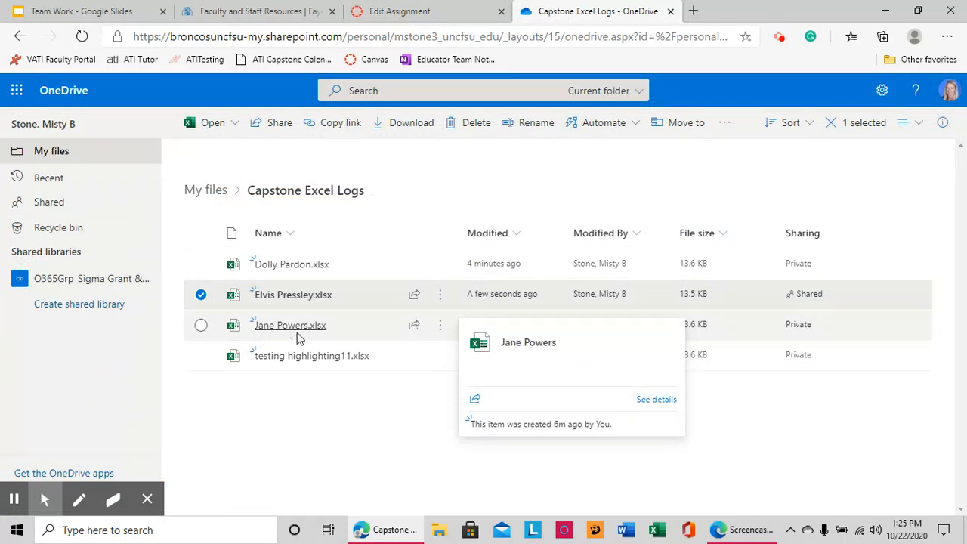
- Copy the share link for the second student's Excel log and return to the Canvas editor
{"action": "left_click", "coordinate": [415, 327]}
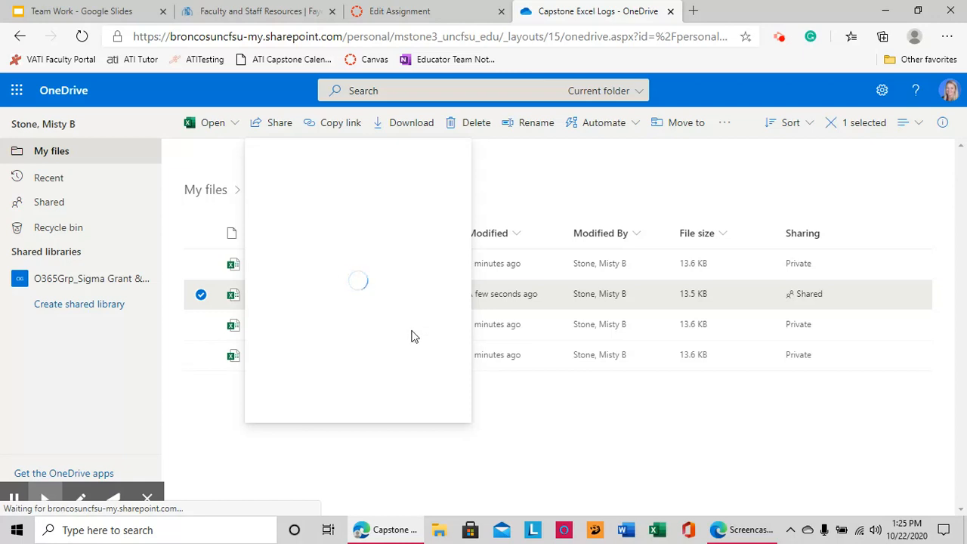
{"action": "left_click", "coordinate": [281, 378]}
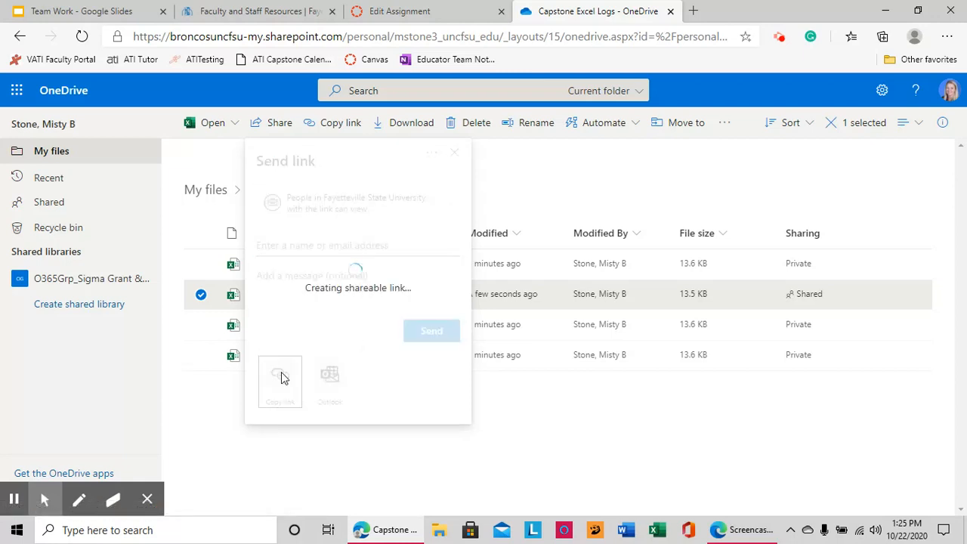
{"action": "left_click", "coordinate": [443, 236]}
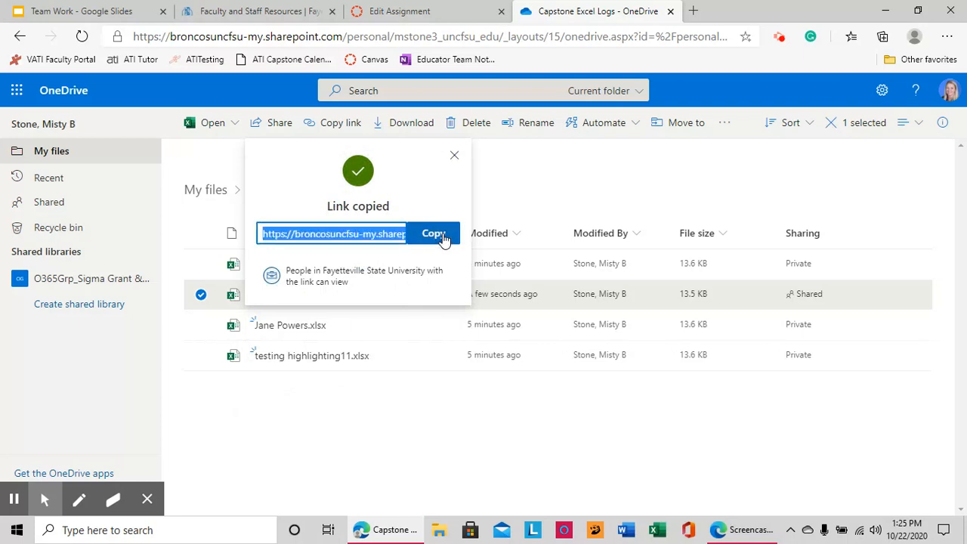
{"action": "left_click", "coordinate": [426, 11]}
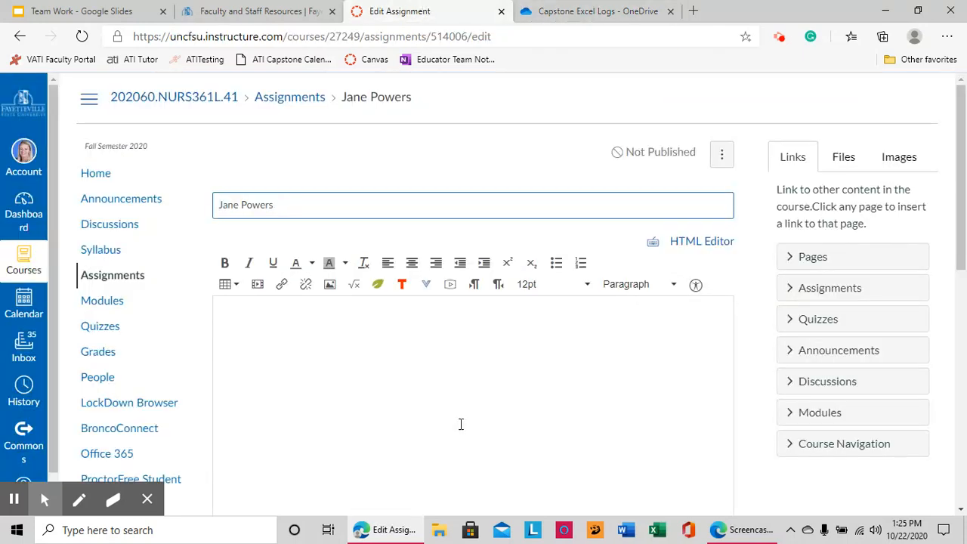
- Paste the OneDrive workbook link into the assignment body
{"action": "right_click", "coordinate": [426, 366]}
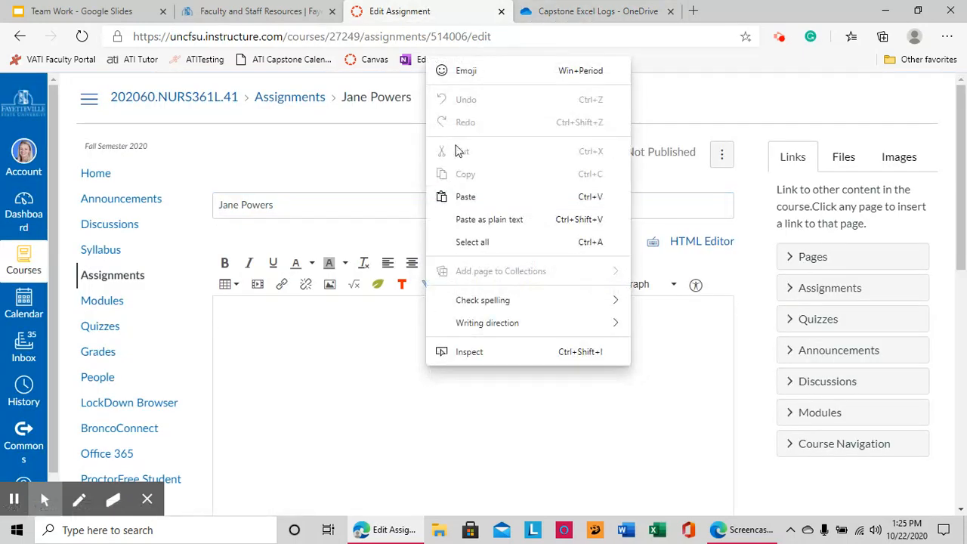
{"action": "left_click", "coordinate": [443, 194]}
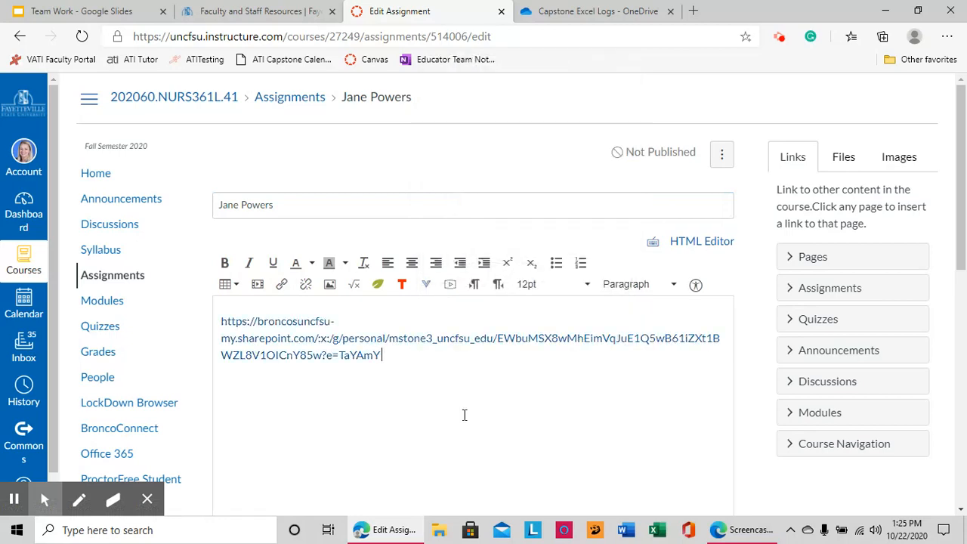
{"action": "scroll", "coordinate": [481, 428], "scroll_direction": "down", "scroll_amount": 5}
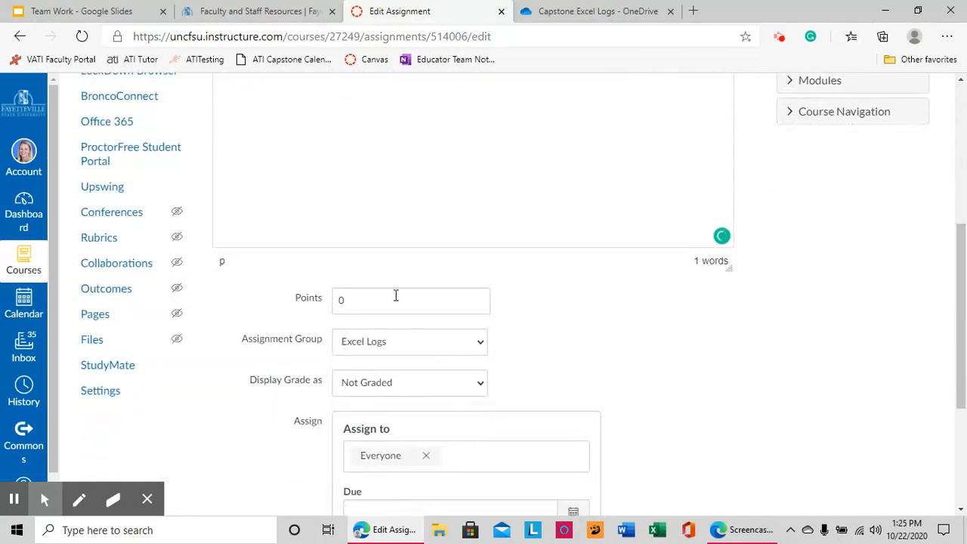
{"action": "scroll", "coordinate": [386, 351], "scroll_direction": "down", "scroll_amount": 2}
- Assign it to the one student instead of Everyone and save, accepting the sections warning
{"action": "left_click", "coordinate": [427, 324]}
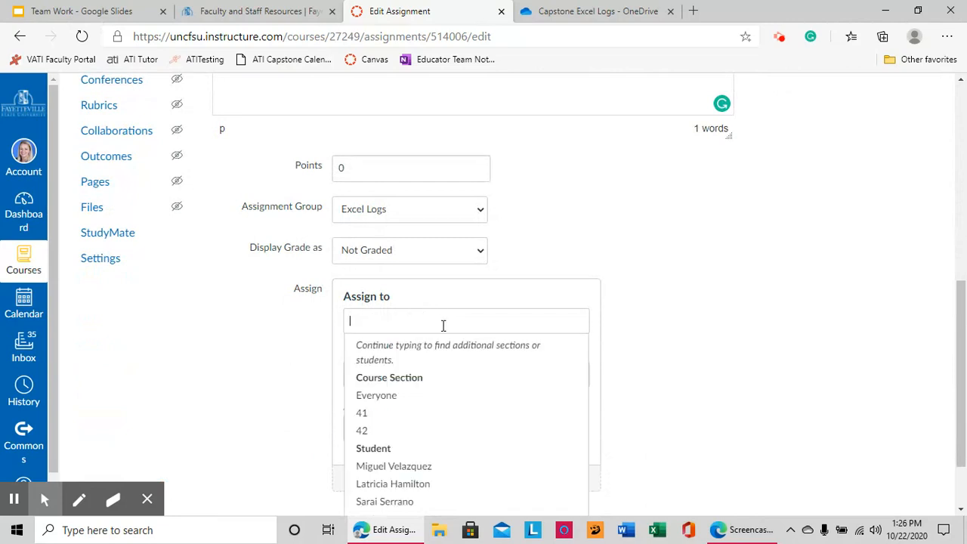
{"action": "type", "text": "jane"}
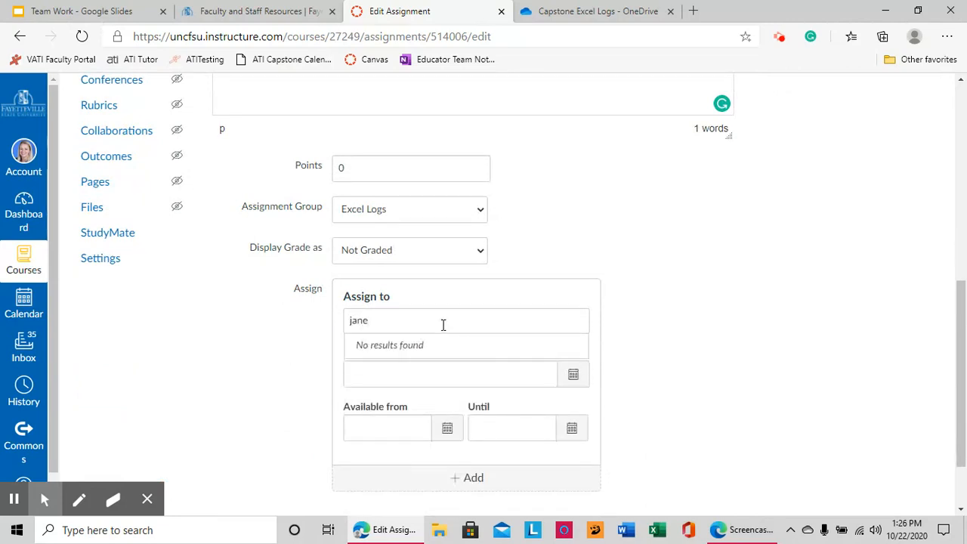
{"action": "key", "text": "BackSpace"}
{"action": "key", "text": "BackSpace"}
{"action": "key", "text": "BackSpace"}
{"action": "key", "text": "BackSpace"}
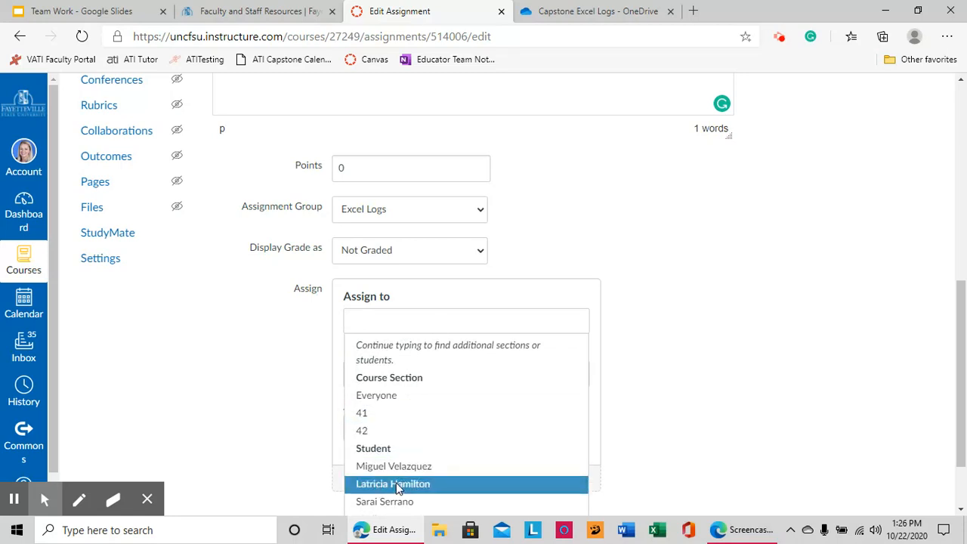
{"action": "left_click", "coordinate": [398, 484]}
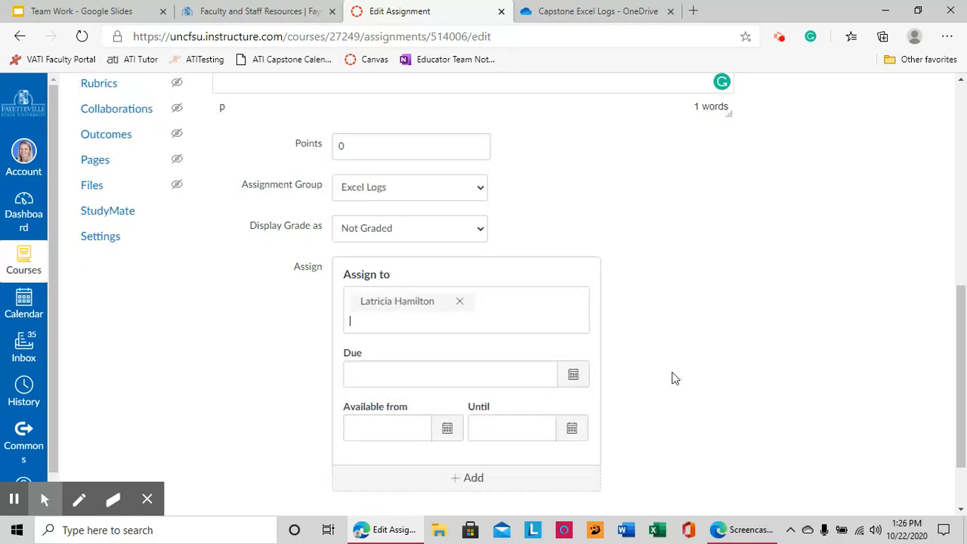
{"action": "key", "text": "BackSpace"}
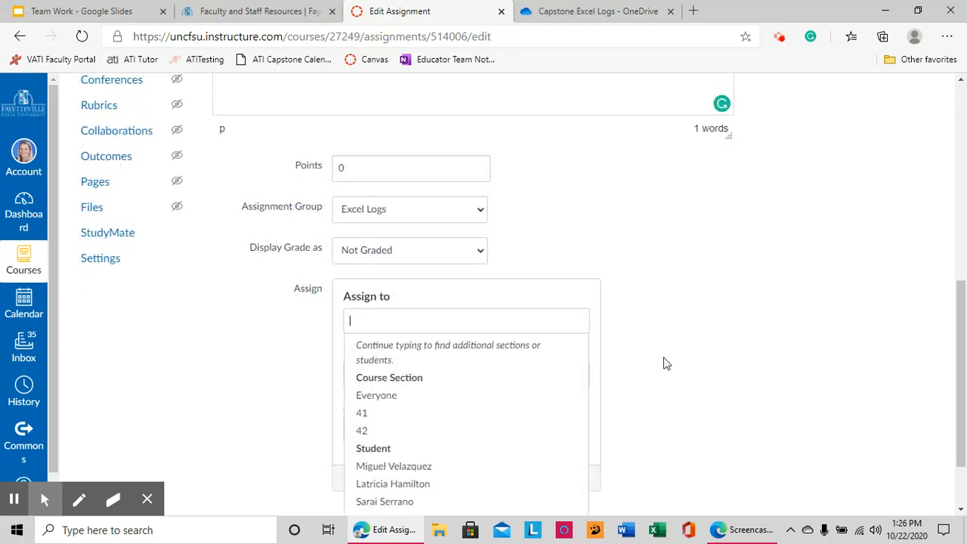
{"action": "left_click", "coordinate": [393, 484]}
{"action": "scroll", "coordinate": [699, 404], "scroll_direction": "down", "scroll_amount": 2}
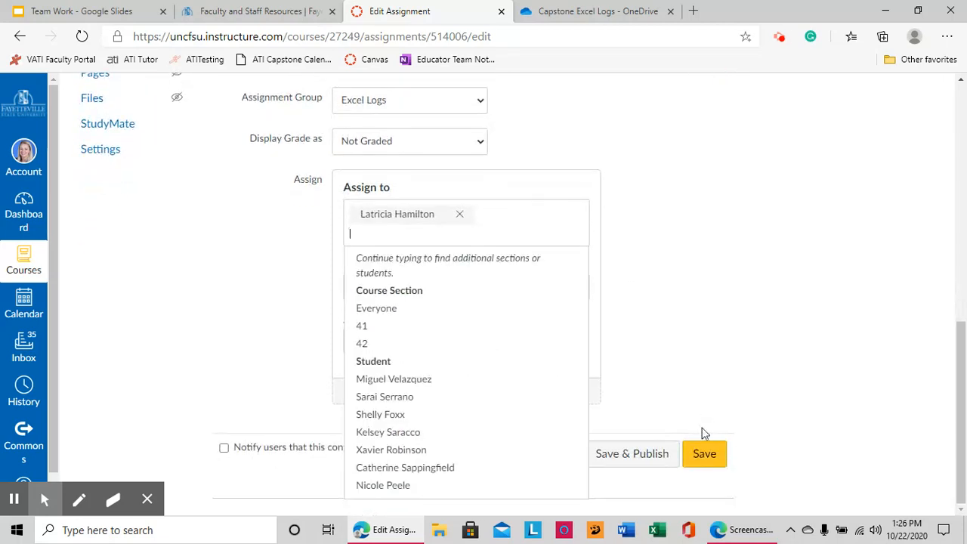
{"action": "left_click", "coordinate": [705, 453]}
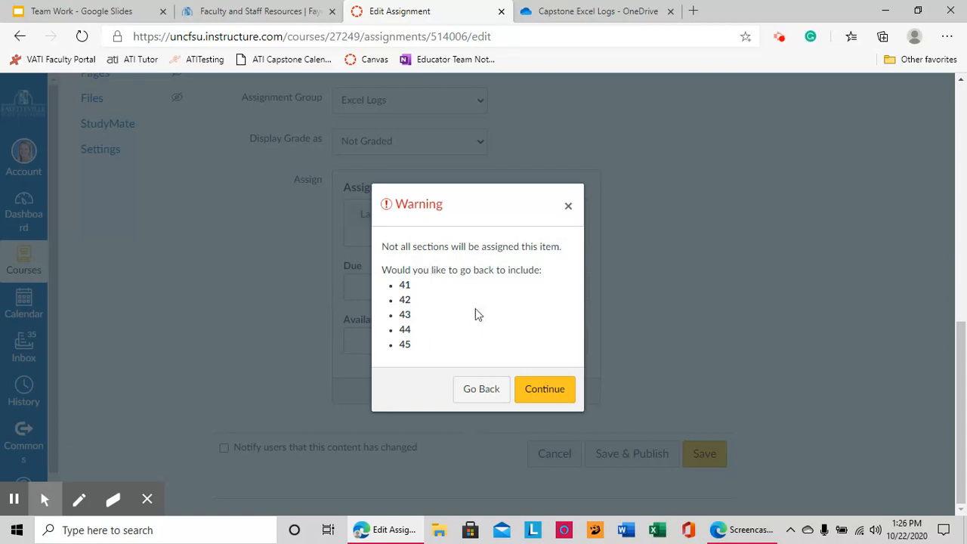
{"action": "left_click", "coordinate": [552, 396]}
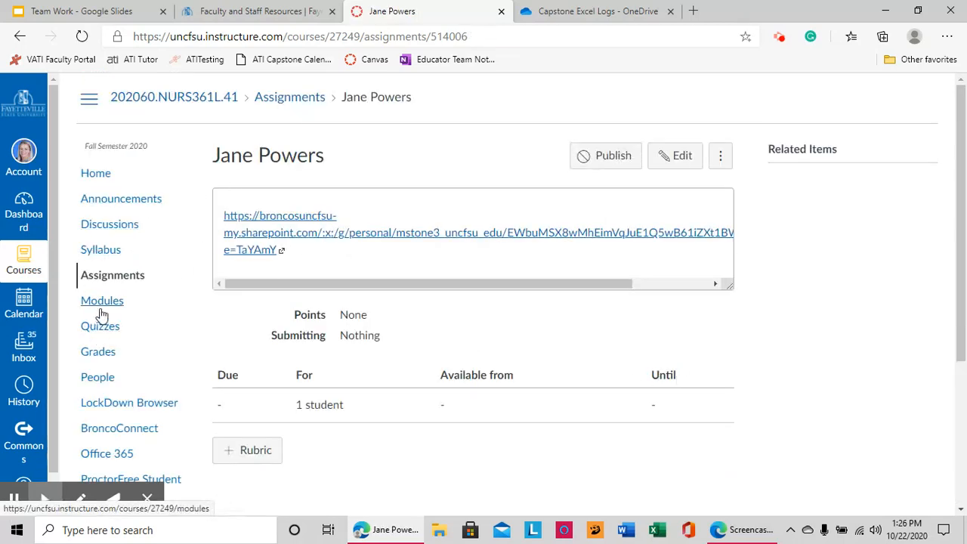
{"action": "left_click", "coordinate": [98, 276]}
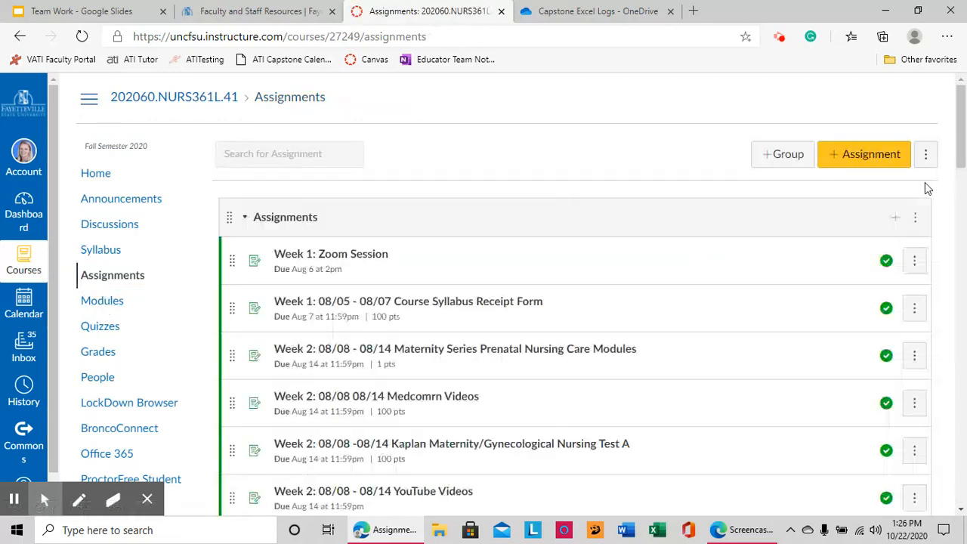
{"action": "left_click_drag", "start_coordinate": [961, 125], "coordinate": [960, 435]}
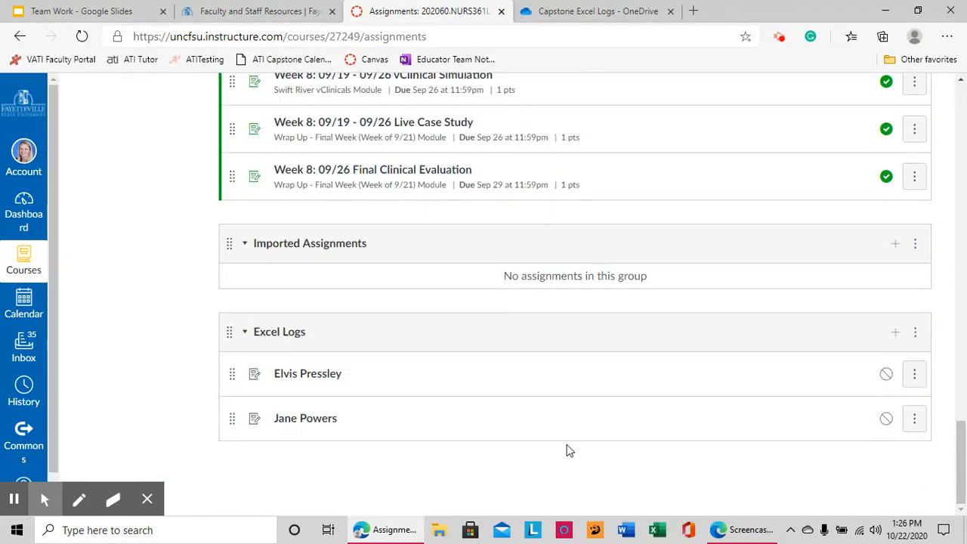
{"action": "left_click", "coordinate": [314, 422]}
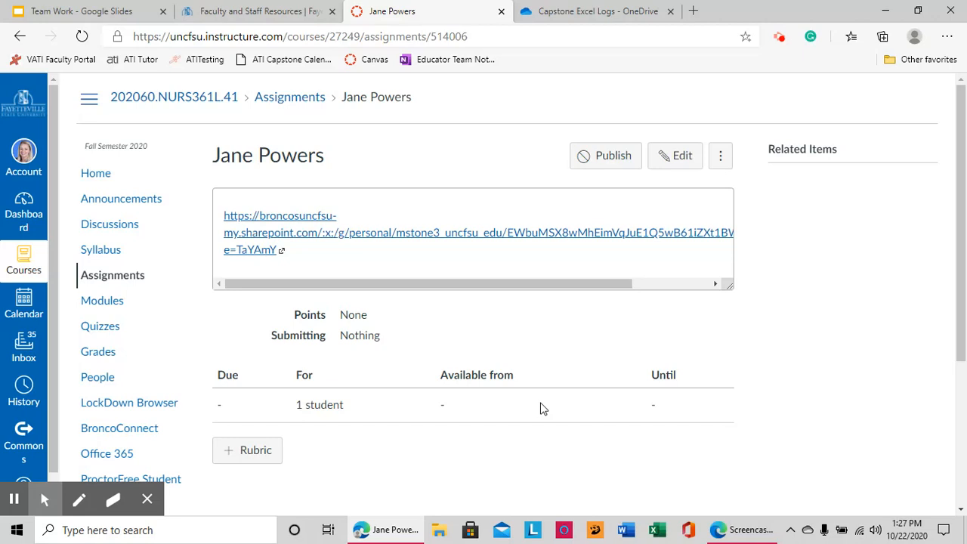
- Open the linked log, enter 2 in E3, 65 in H4 and 20 in G12, then close it
{"action": "left_click", "coordinate": [239, 219]}
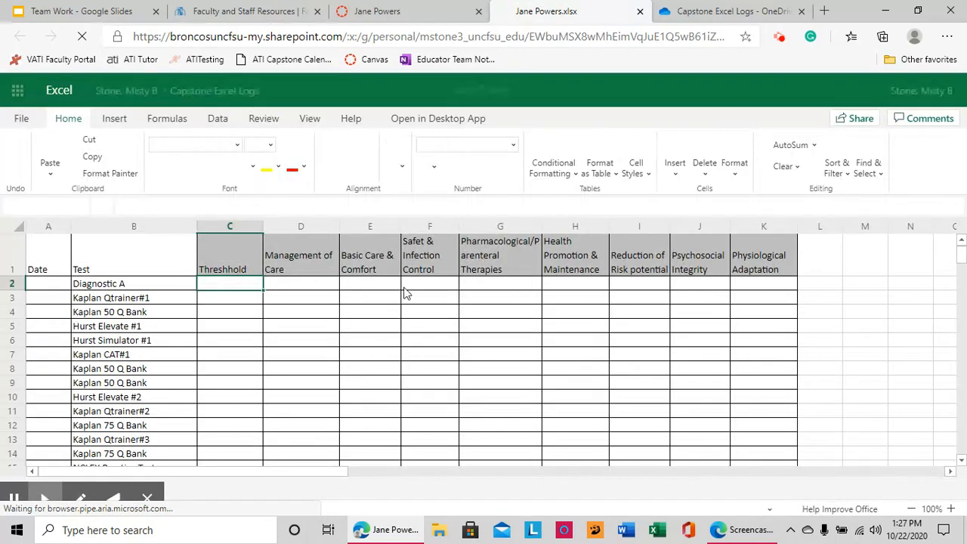
{"action": "left_click", "coordinate": [383, 298]}
{"action": "type", "text": "2"}
{"action": "key", "text": "Return"}
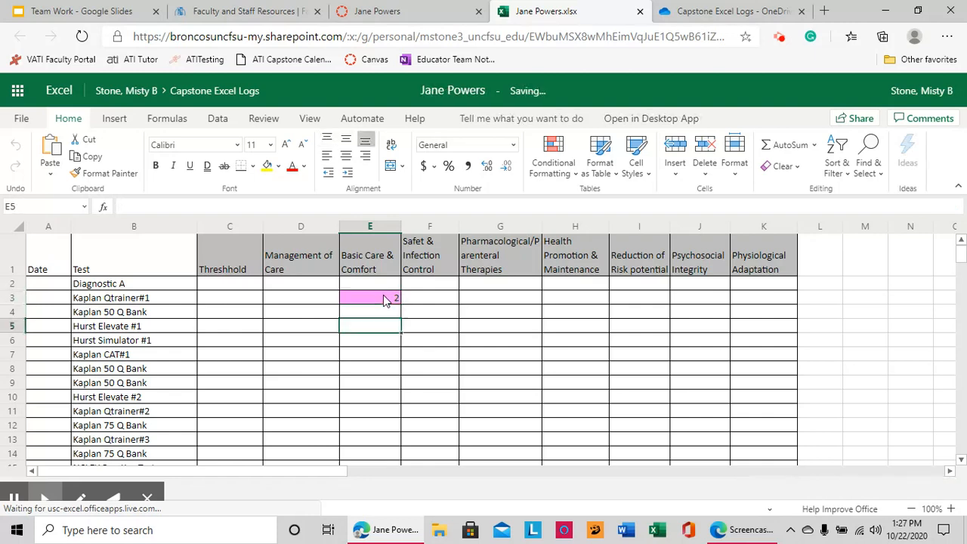
{"action": "left_click", "coordinate": [575, 317]}
{"action": "type", "text": "65"}
{"action": "key", "text": "Return"}
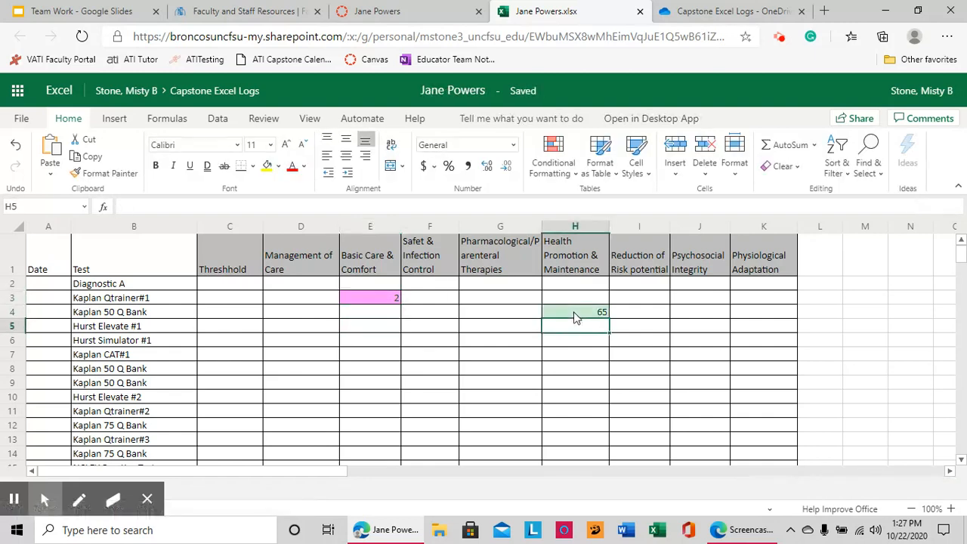
{"action": "left_click", "coordinate": [479, 427]}
{"action": "type", "text": "20"}
{"action": "key", "text": "Return"}
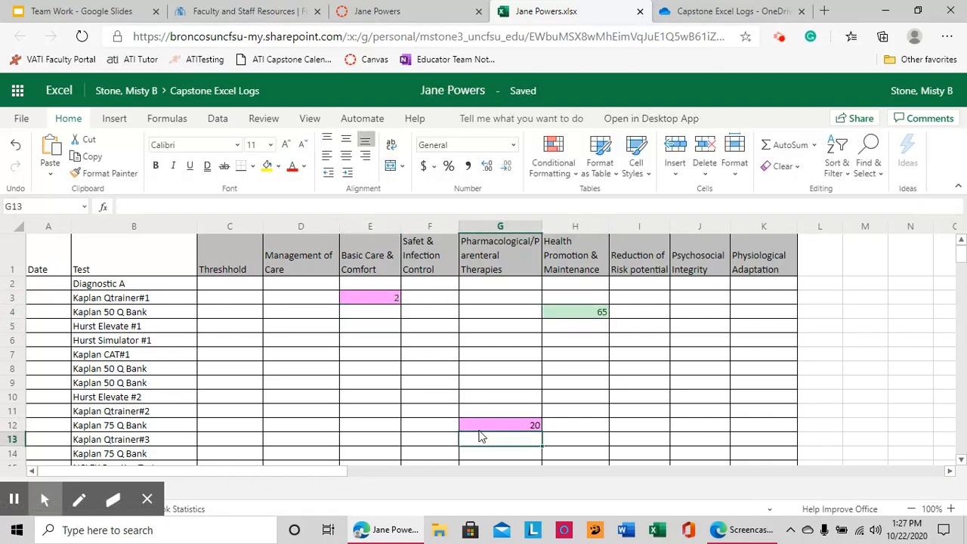
{"action": "left_click", "coordinate": [639, 11]}
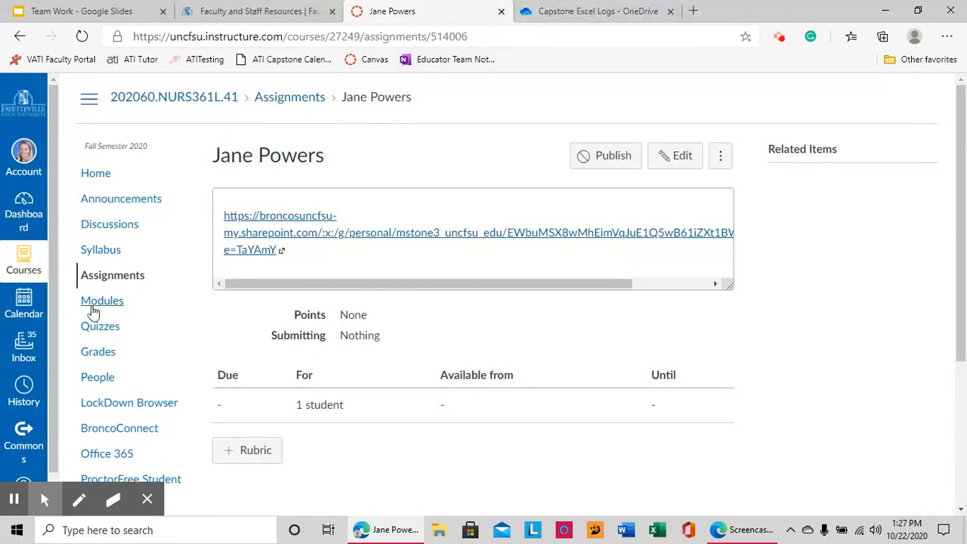
- From Assignments, scroll to Excel Logs and open the second student's assignment
{"action": "left_click", "coordinate": [111, 278]}
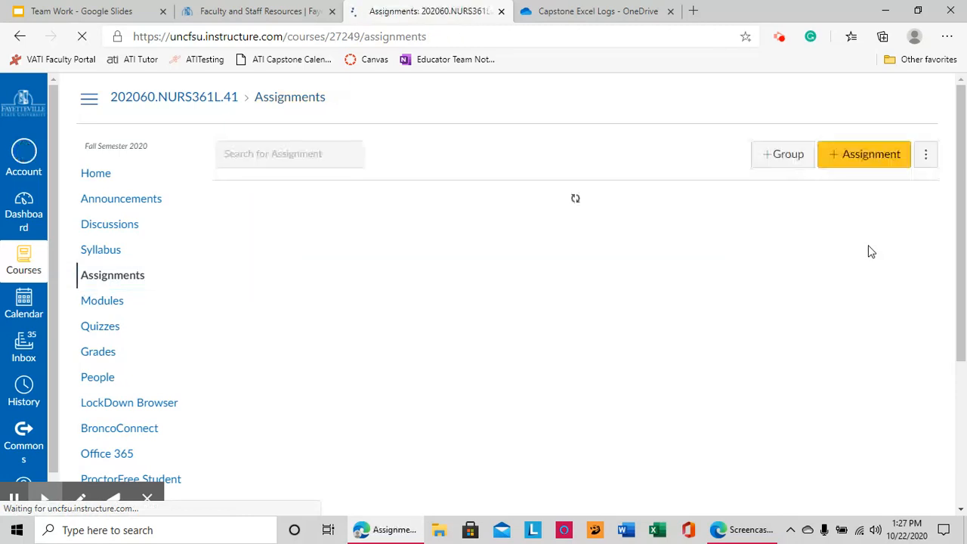
{"action": "scroll", "coordinate": [928, 214], "scroll_direction": "down", "scroll_amount": 20}
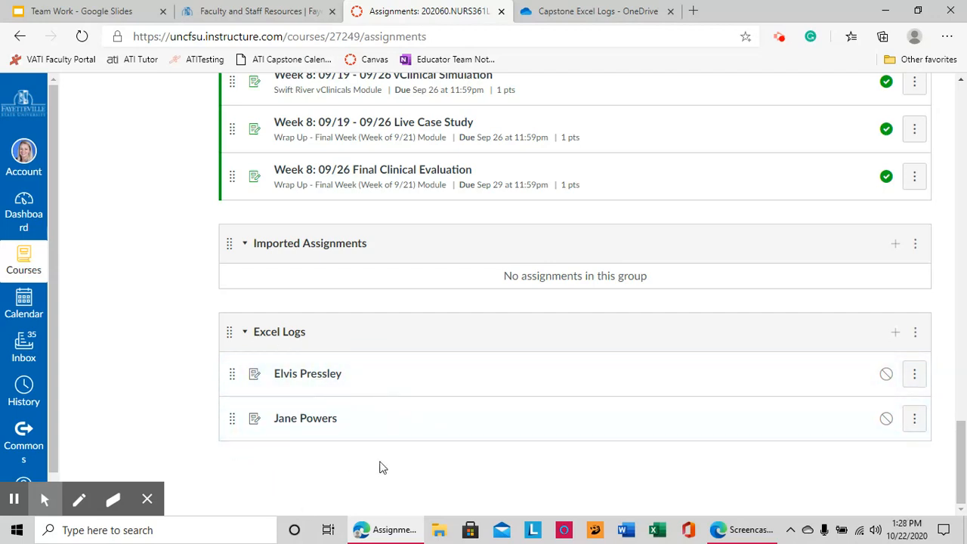
{"action": "left_click", "coordinate": [335, 373]}
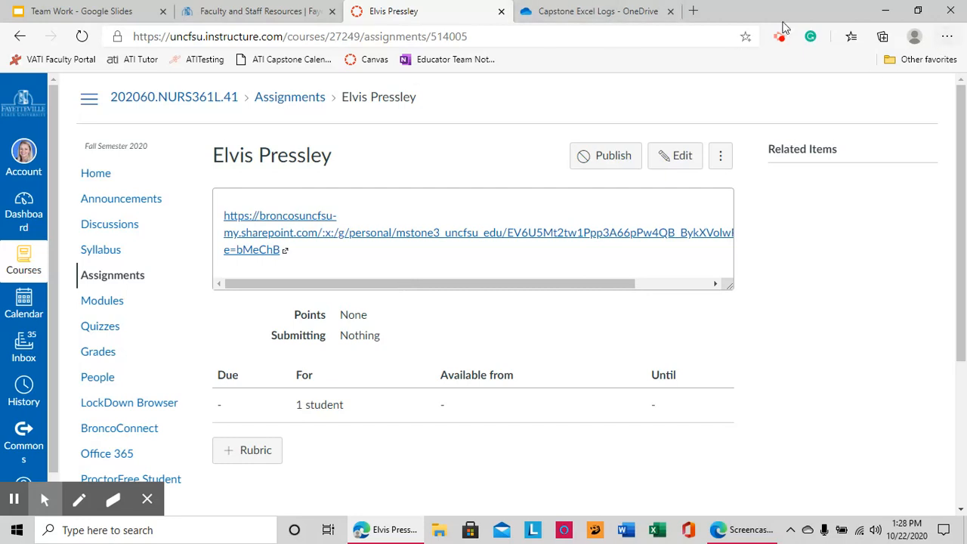
{"action": "left_click", "coordinate": [779, 36]}
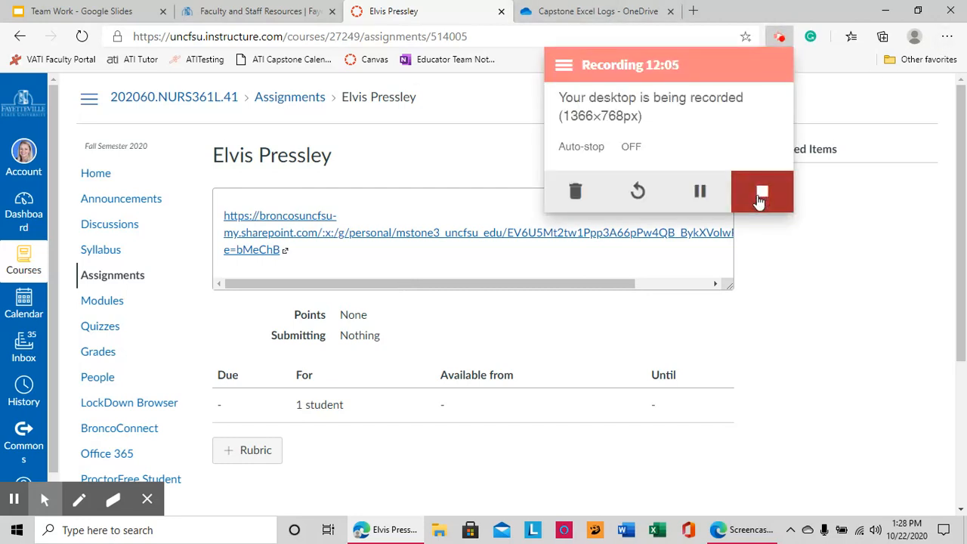